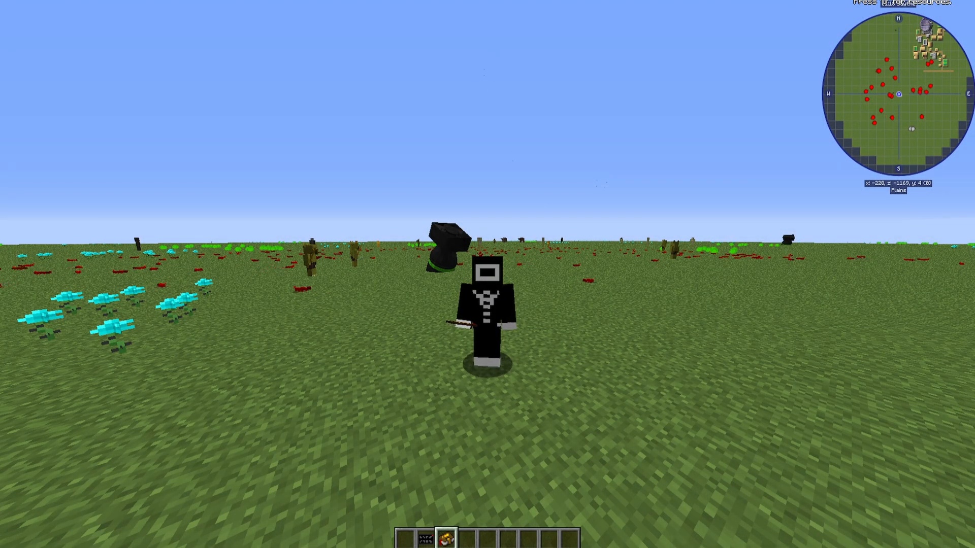
Step: Wander the plains, briefly browsing the quest book chapters and the creative inventory
{"action": "key", "text": "F5"}
{"action": "key", "text": "w"}
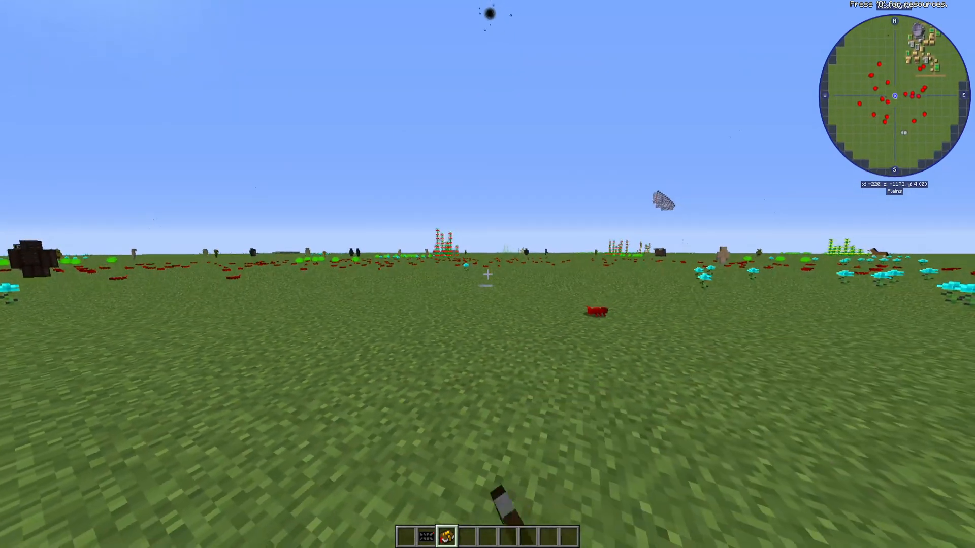
{"action": "key", "text": "grave"}
{"action": "key", "text": "Escape"}
{"action": "right_click", "coordinate": [488, 274]}
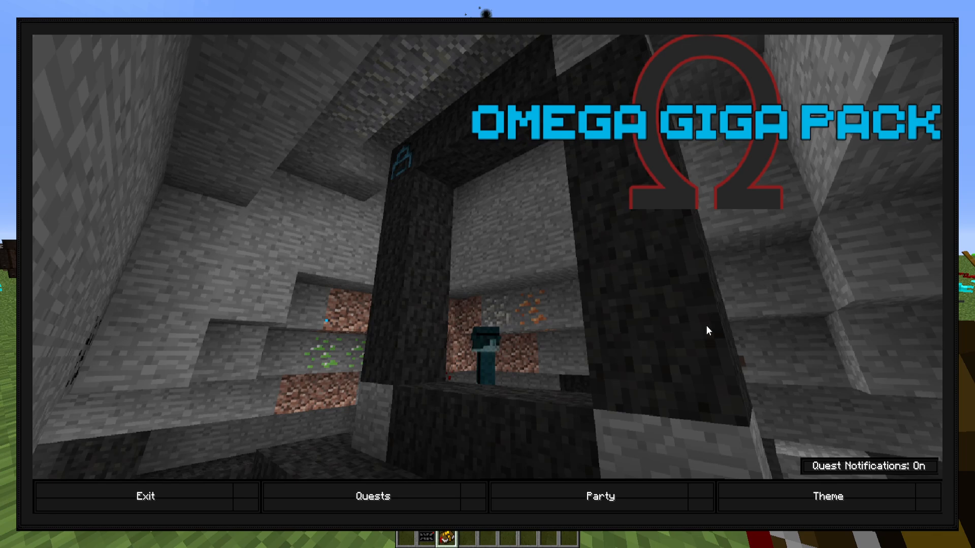
{"action": "left_click", "coordinate": [414, 492]}
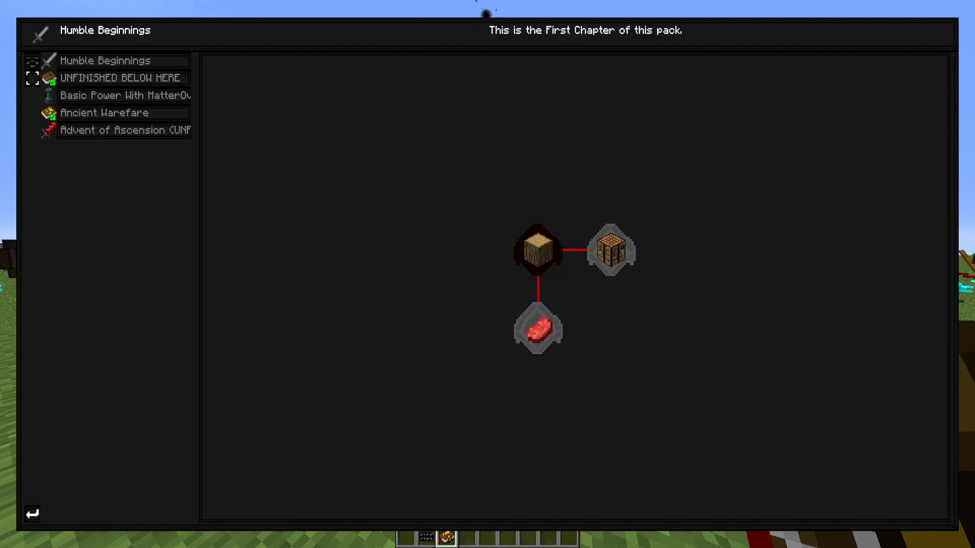
{"action": "key", "text": "Escape"}
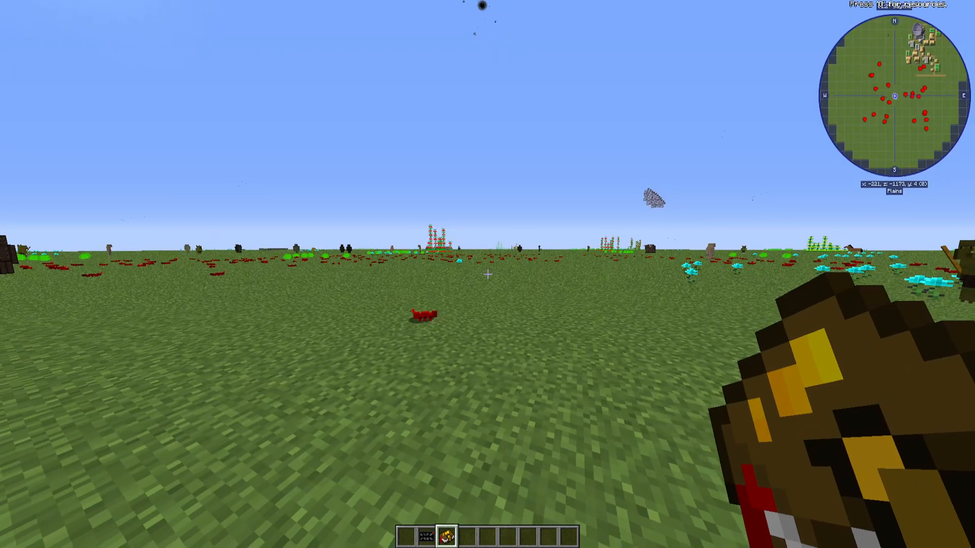
{"action": "key", "text": "w"}
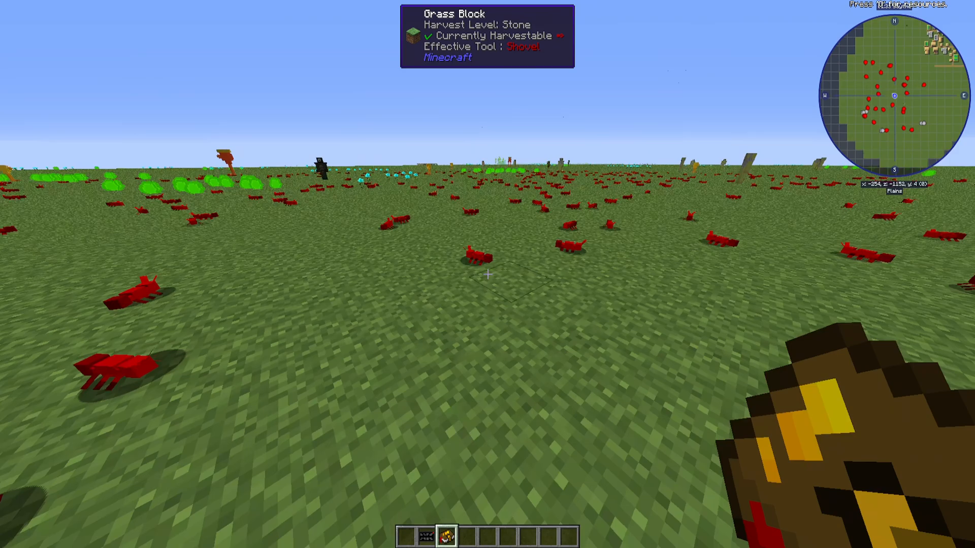
{"action": "key", "text": "w"}
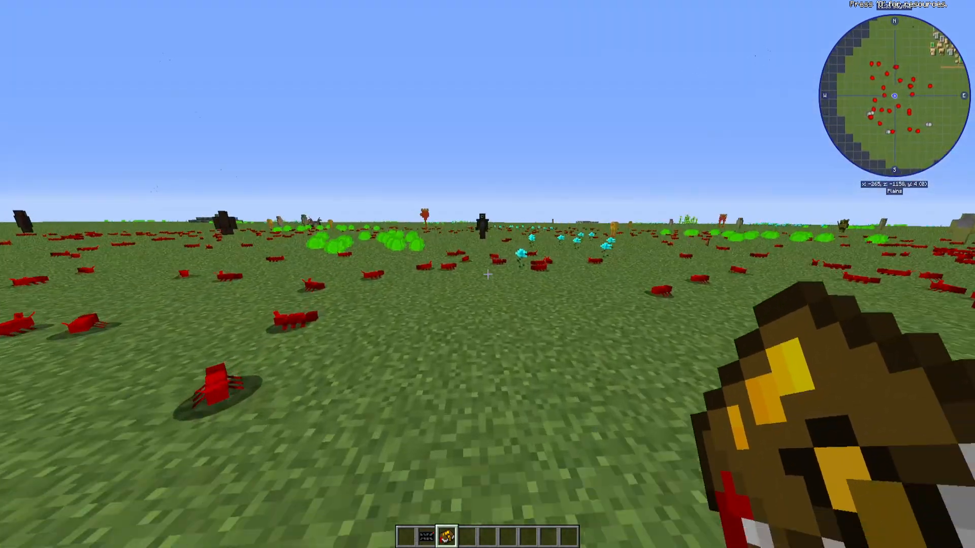
{"action": "key", "text": "w"}
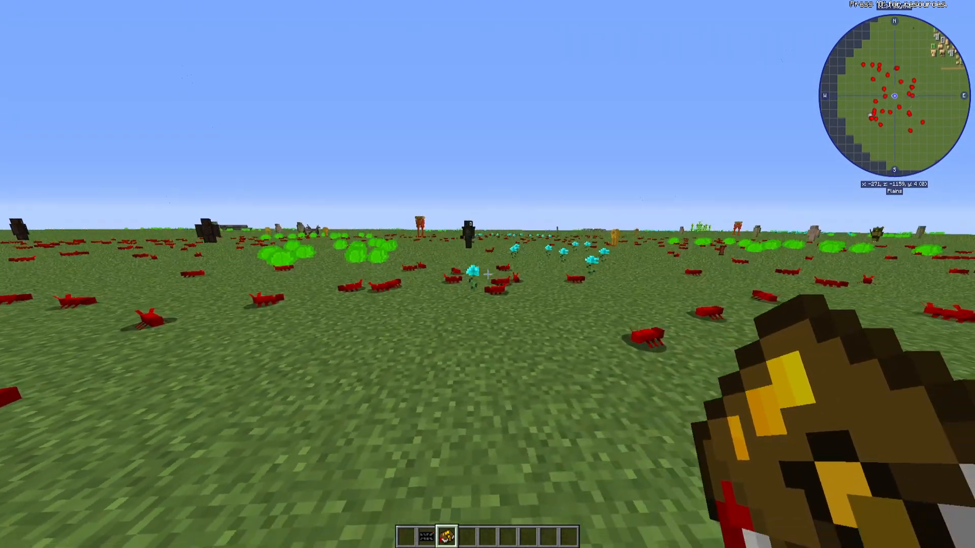
{"action": "key", "text": "w"}
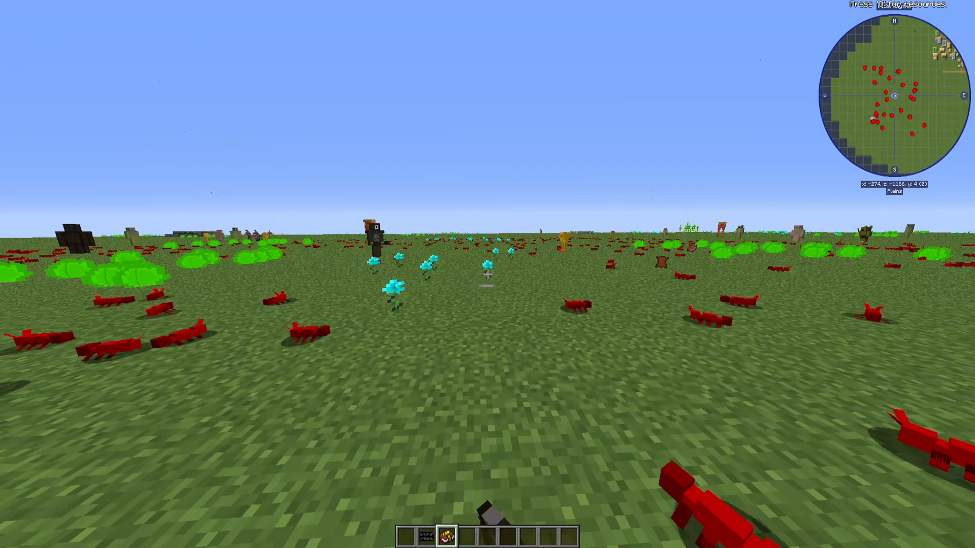
{"action": "key", "text": "e"}
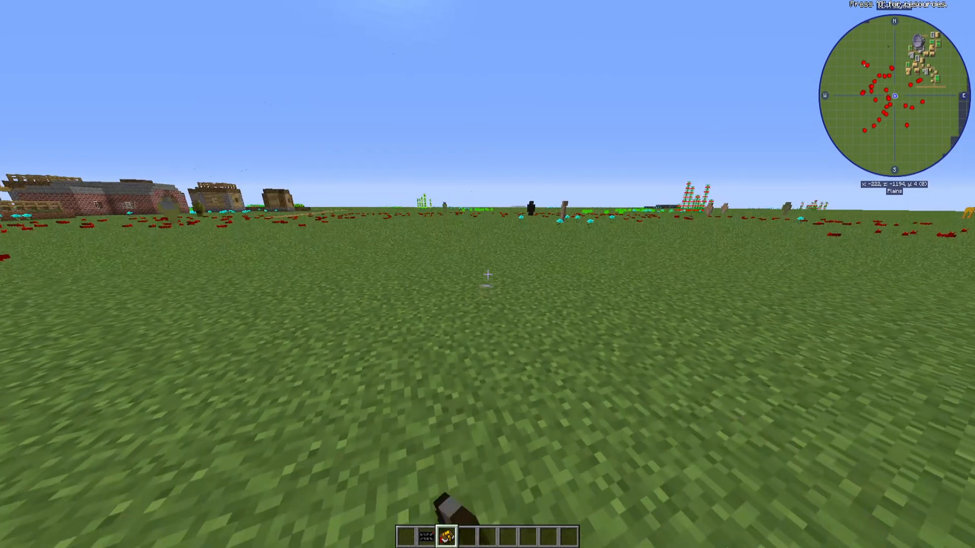
Step: Run /bq_admin for usage, then /bq_admin edit true to enable quest edit mode
{"action": "key", "text": "slash"}
{"action": "type", "text": "/"}
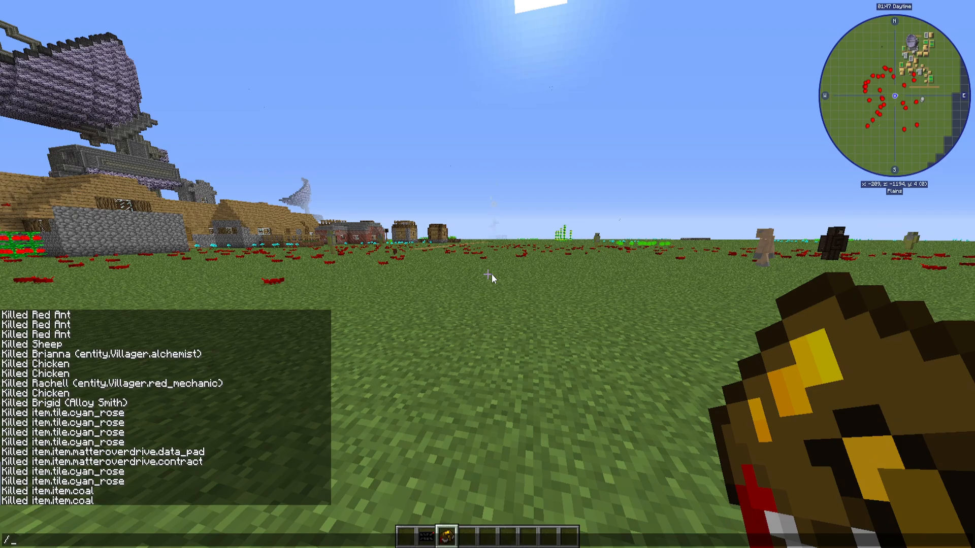
{"action": "type", "text": "vq"}
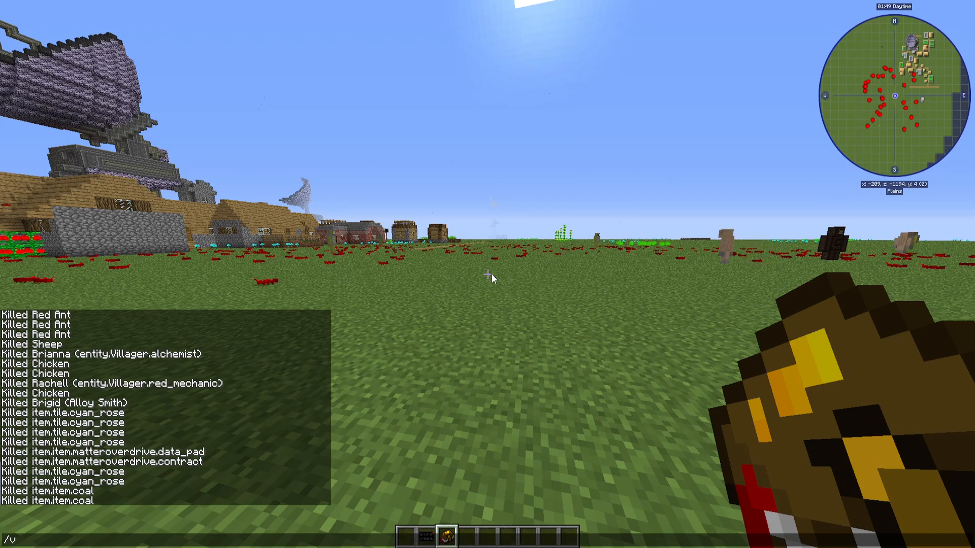
{"action": "type", "text": "_"}
{"action": "type", "text": "admin"}
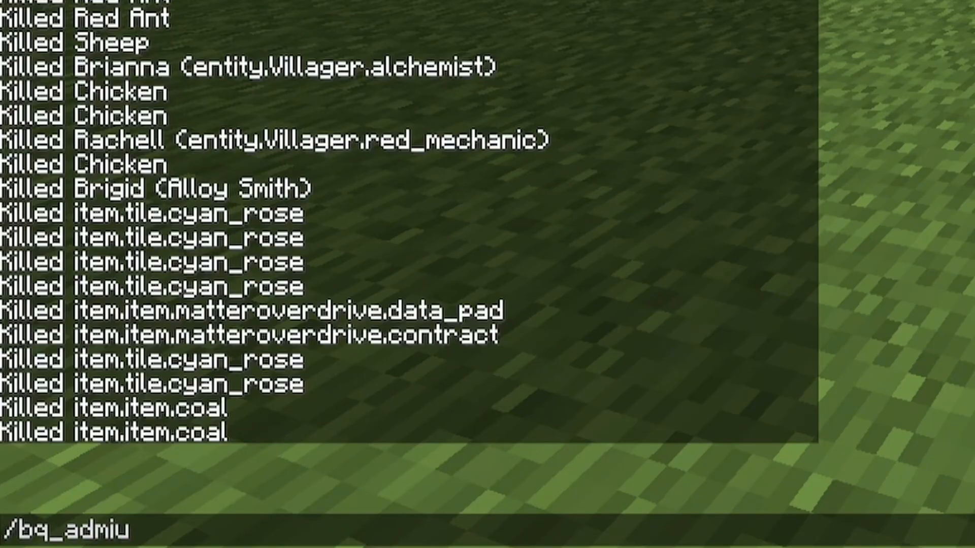
{"action": "key", "text": "Return"}
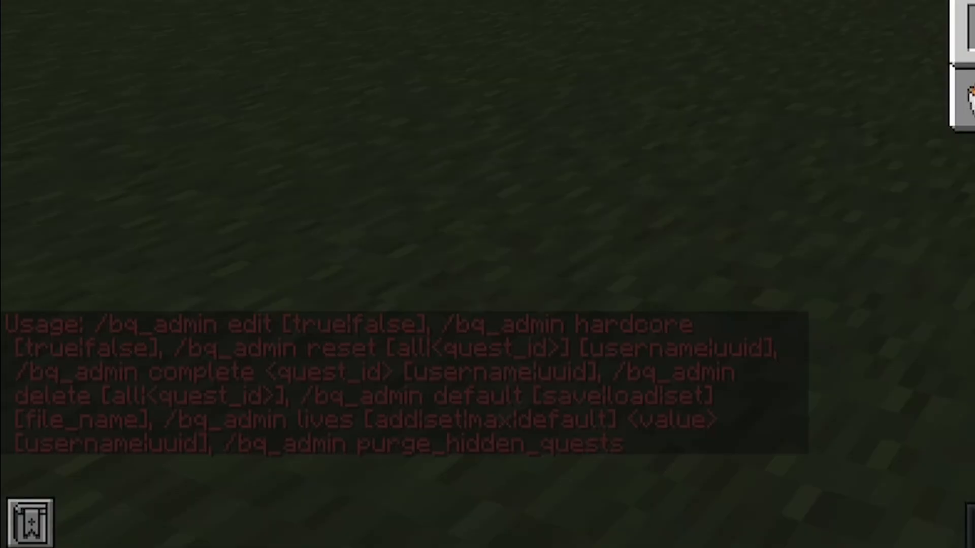
{"action": "key", "text": "t"}
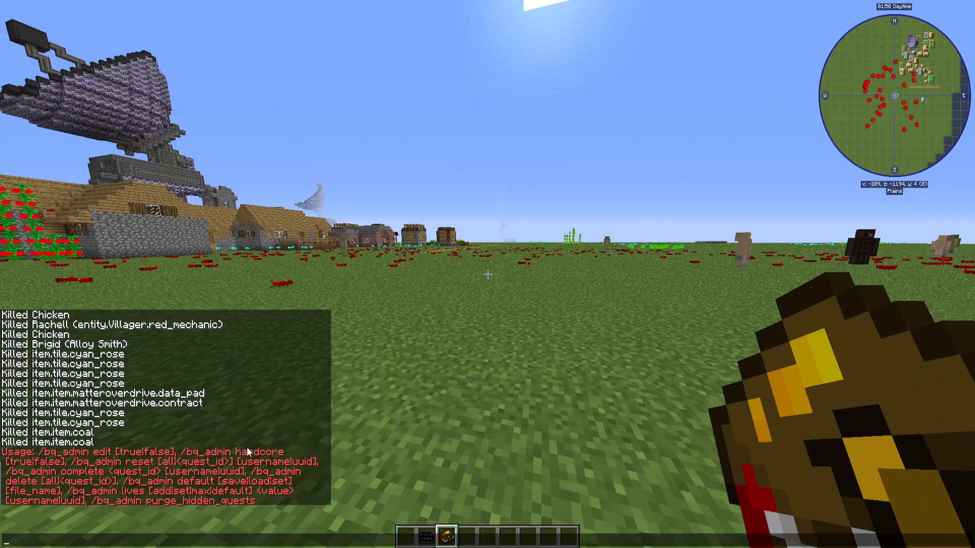
{"action": "type", "text": "/bq"}
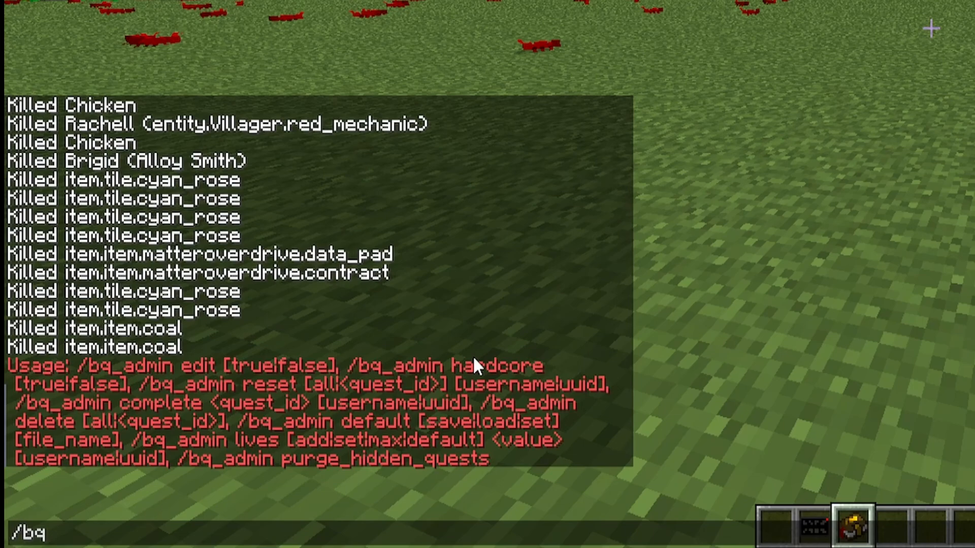
{"action": "type", "text": "_"}
{"action": "type", "text": "admin edi"}
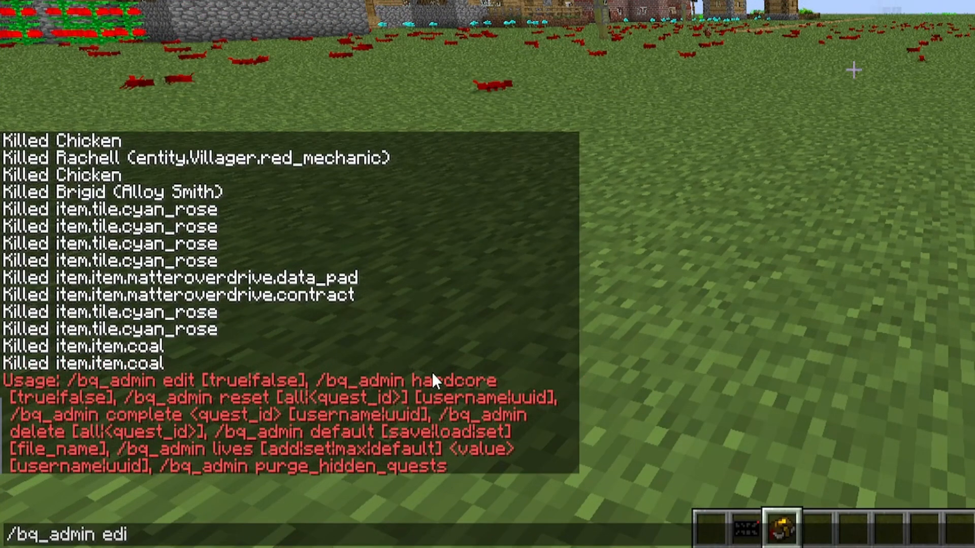
{"action": "type", "text": "t true"}
{"action": "key", "text": "Return"}
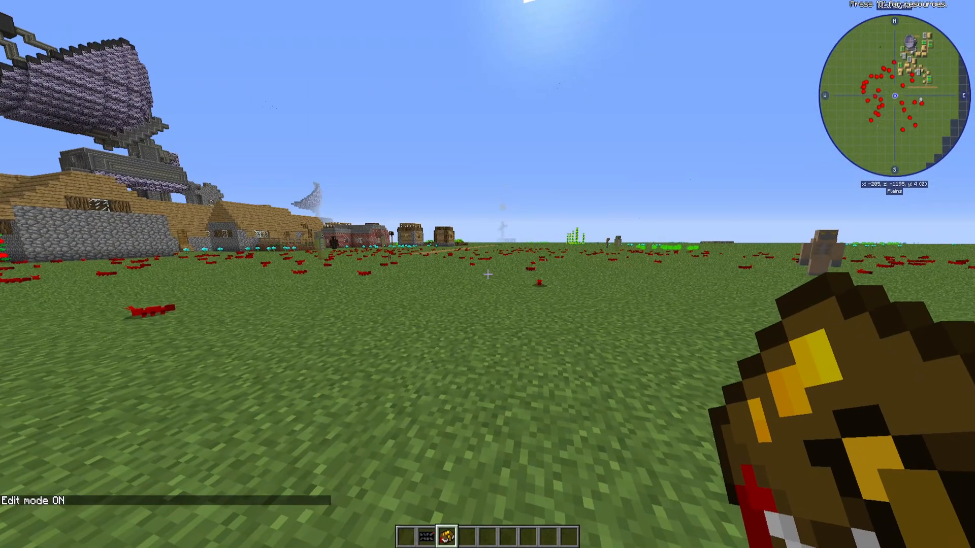
Step: Browse the MatterOverDrive and Humble Beginnings chapters, then reopen the quest book's chapter view
{"action": "key", "text": "grave"}
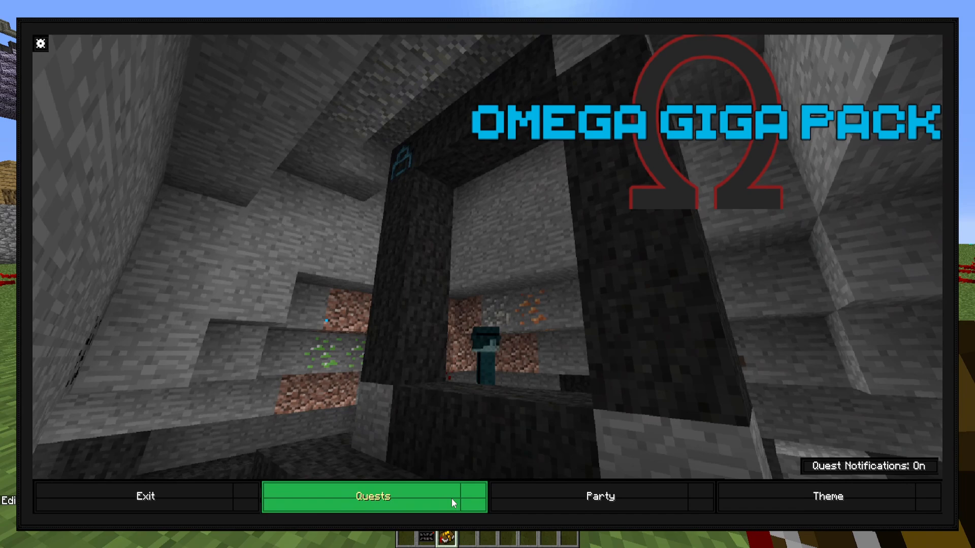
{"action": "left_click", "coordinate": [452, 498]}
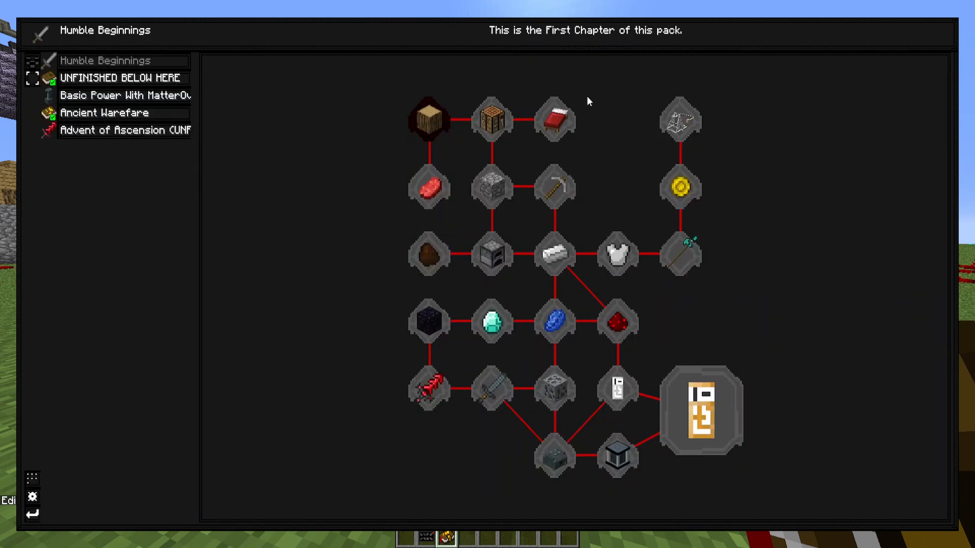
{"action": "left_click", "coordinate": [126, 95]}
{"action": "left_click", "coordinate": [105, 62]}
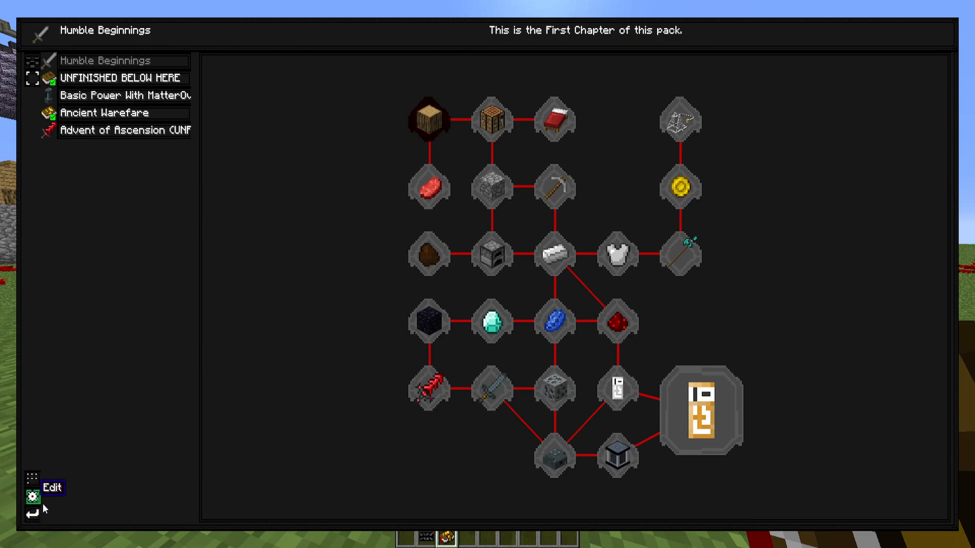
{"action": "key", "text": "Escape"}
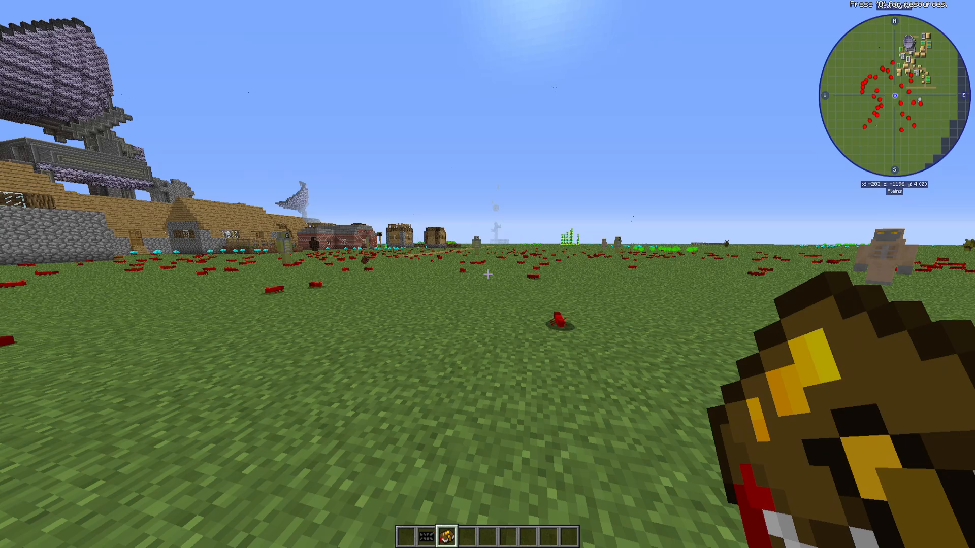
{"action": "right_click", "coordinate": [488, 275]}
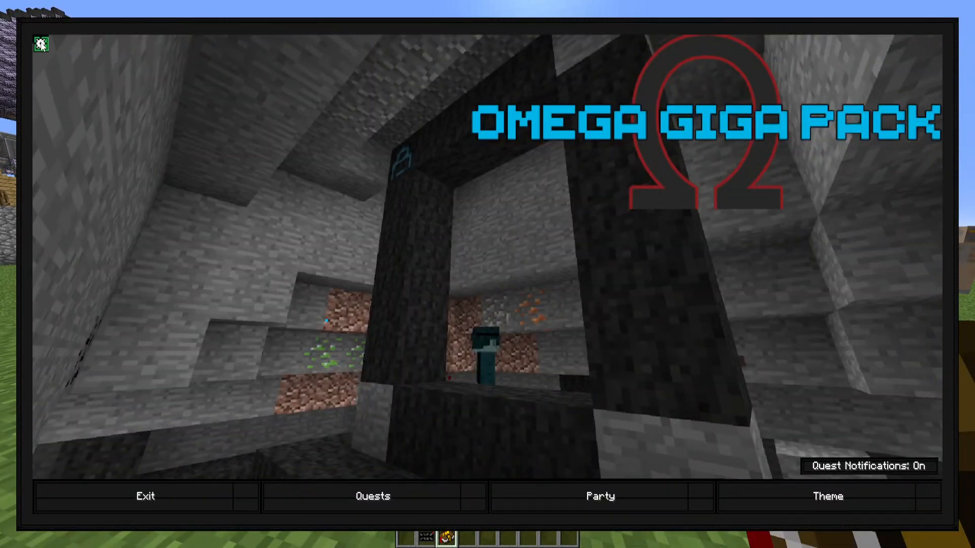
{"action": "left_click", "coordinate": [358, 496]}
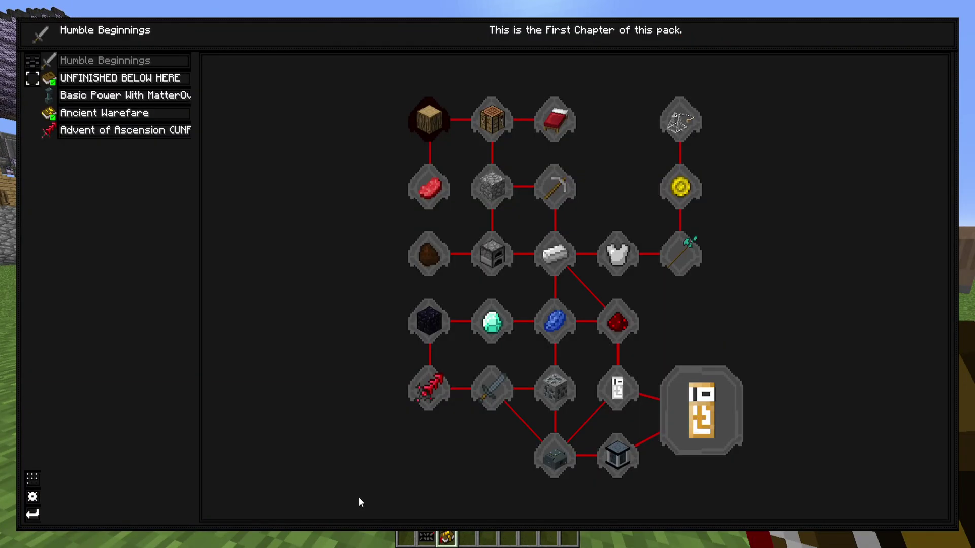
Step: Add a new quest line in the editor and rename it 'New tutorial'
{"action": "left_click", "coordinate": [32, 497]}
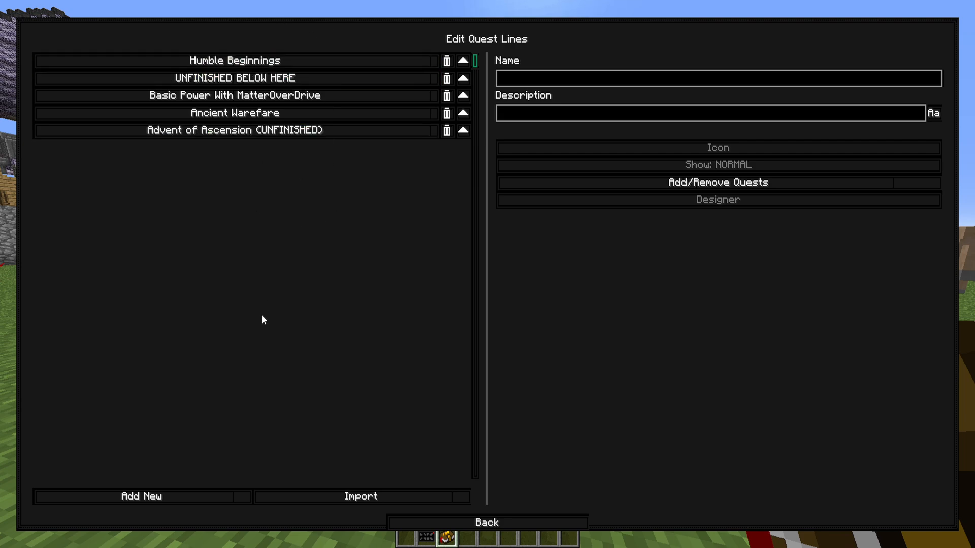
{"action": "left_click", "coordinate": [142, 498]}
{"action": "left_click", "coordinate": [293, 149]}
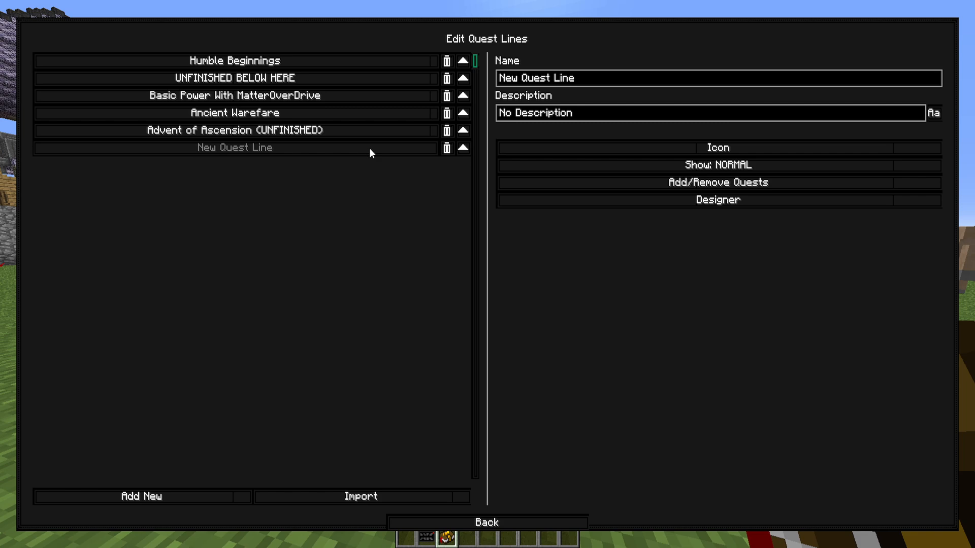
{"action": "key", "text": "BackSpace"}
{"action": "key", "text": "BackSpace"}
{"action": "key", "text": "BackSpace"}
{"action": "key", "text": "BackSpace"}
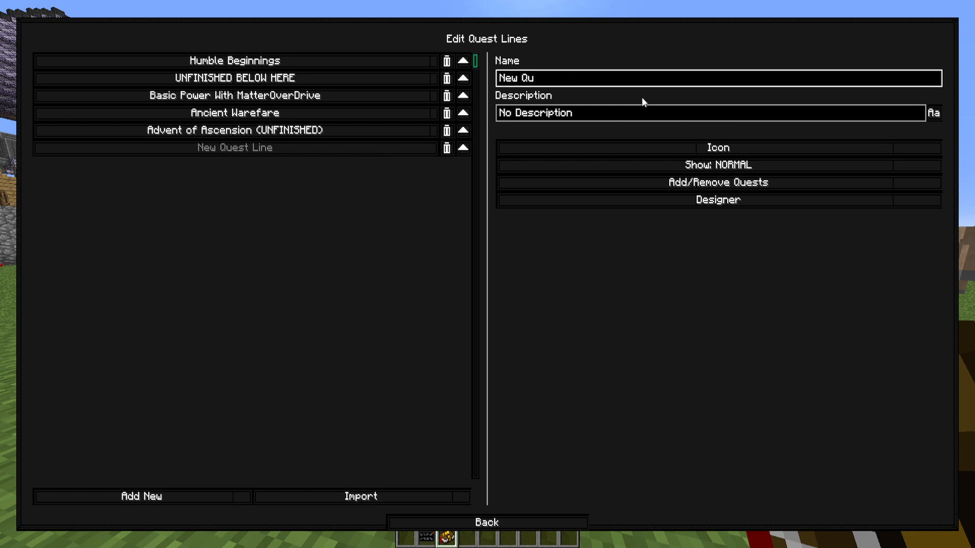
{"action": "key", "text": "BackSpace"}
{"action": "key", "text": "BackSpace"}
{"action": "key", "text": "BackSpace"}
{"action": "type", "text": "New tut"}
{"action": "type", "text": "orial"}
Step: Give the New tutorial line a Stone icon and leave the quest line editor
{"action": "left_click", "coordinate": [626, 148]}
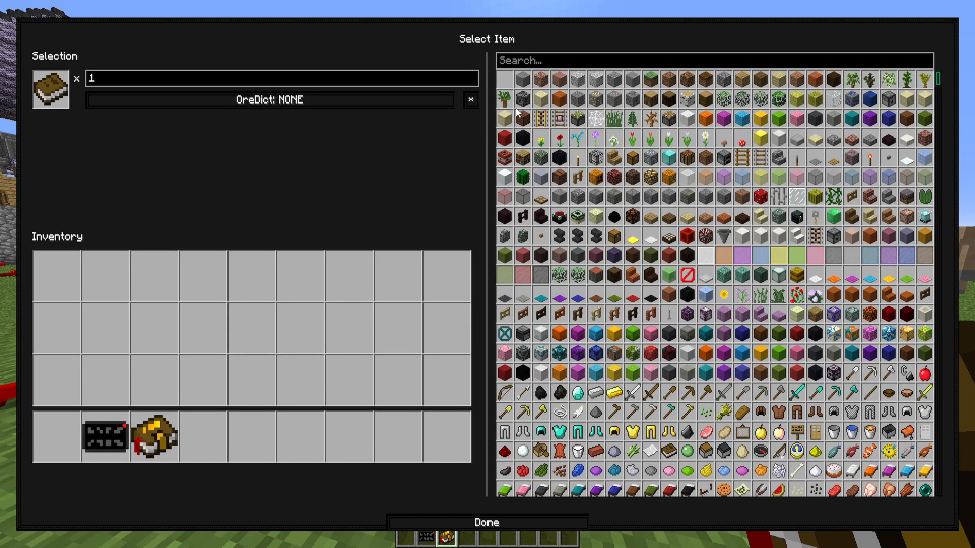
{"action": "left_click", "coordinate": [522, 79]}
{"action": "left_click", "coordinate": [477, 522]}
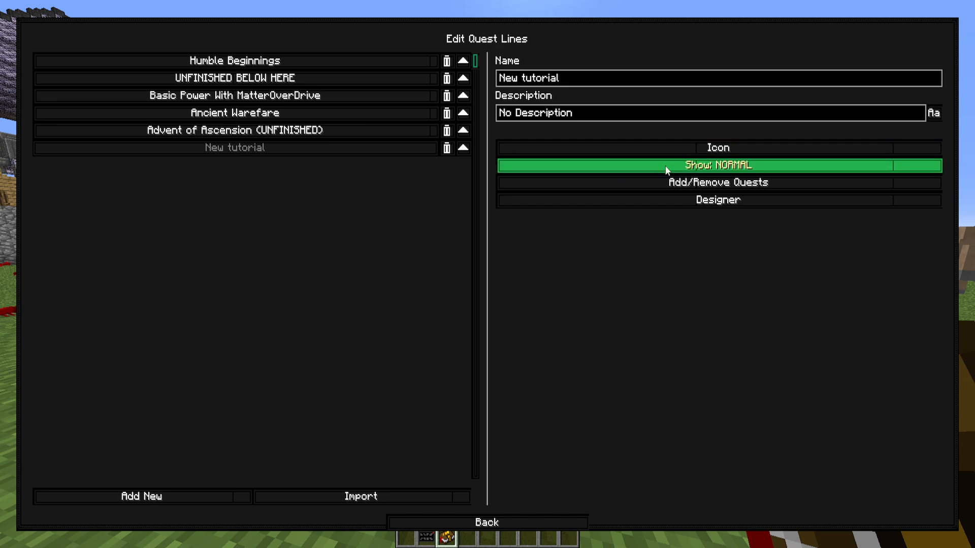
{"action": "left_click", "coordinate": [512, 523]}
Step: Select the New tutorial quest line in the editor and return to its chapter view
{"action": "left_click", "coordinate": [106, 152]}
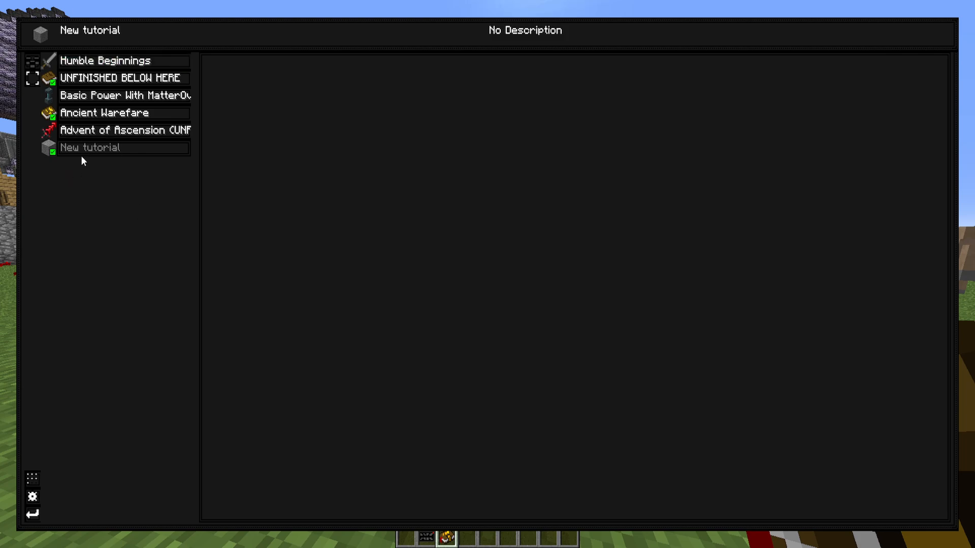
{"action": "left_click", "coordinate": [32, 497]}
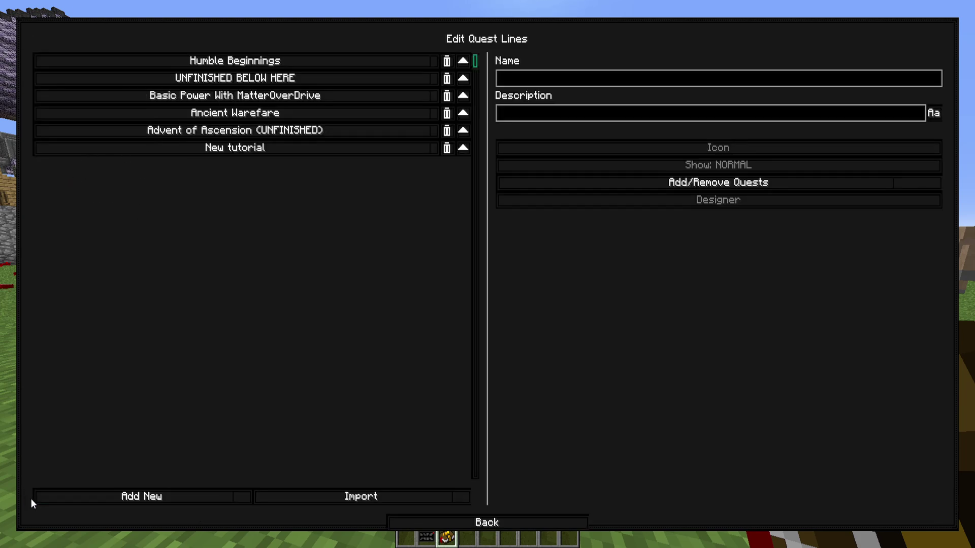
{"action": "left_click", "coordinate": [340, 149]}
{"action": "left_click", "coordinate": [673, 189]}
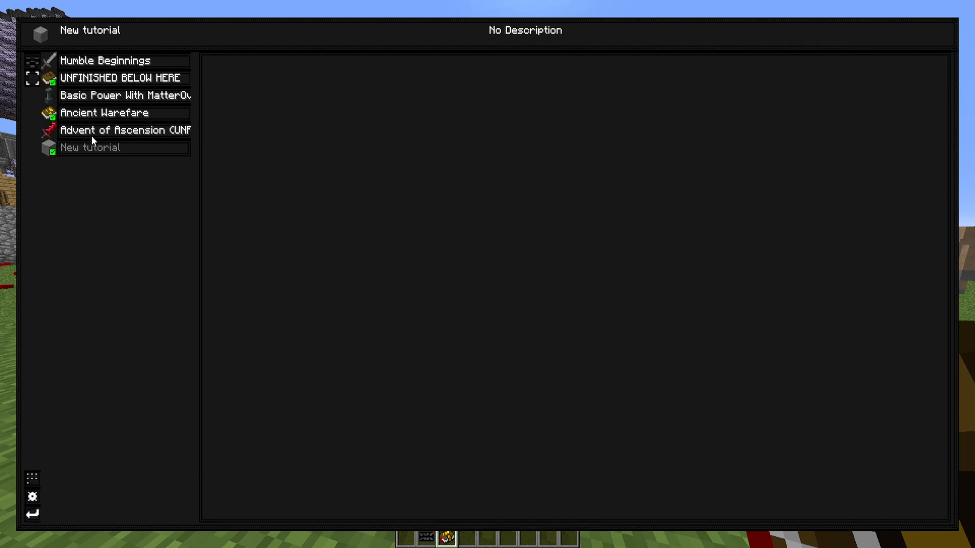
Step: Place a new quest on the New tutorial canvas with the designer and open its details
{"action": "left_click", "coordinate": [32, 479]}
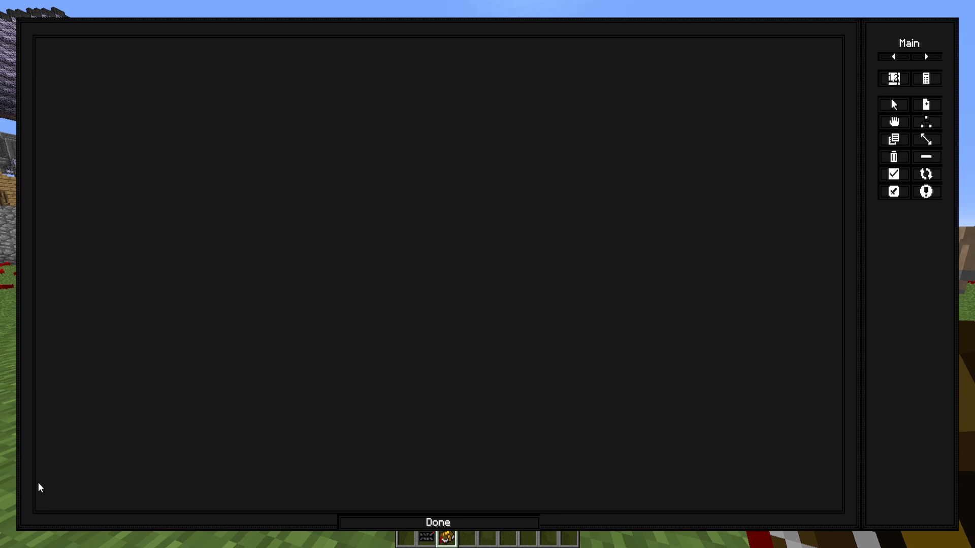
{"action": "left_click", "coordinate": [927, 105]}
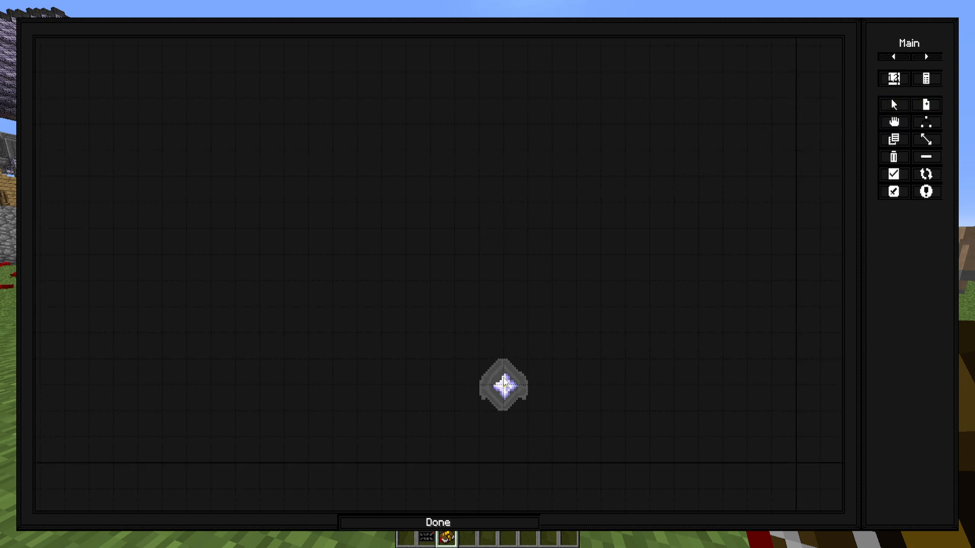
{"action": "left_click", "coordinate": [773, 443]}
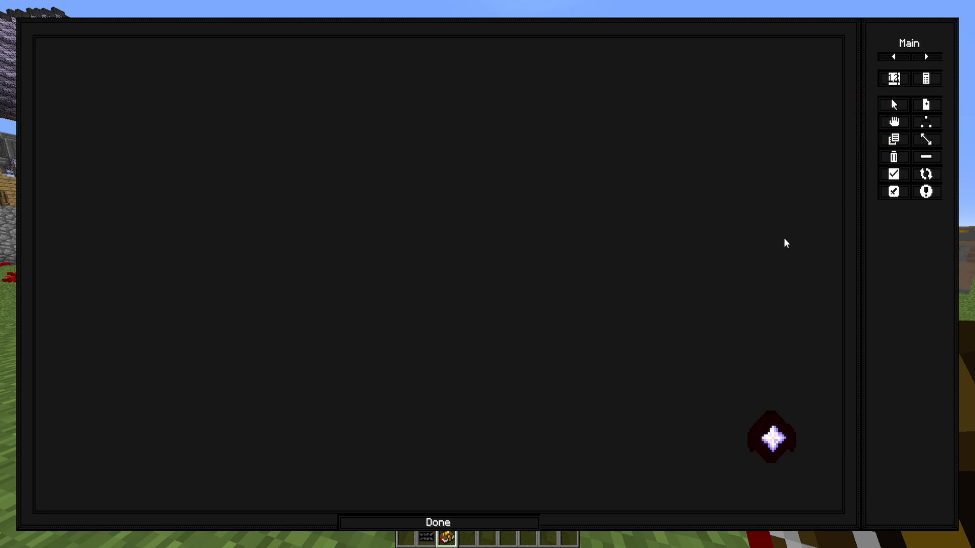
{"action": "left_click", "coordinate": [769, 438]}
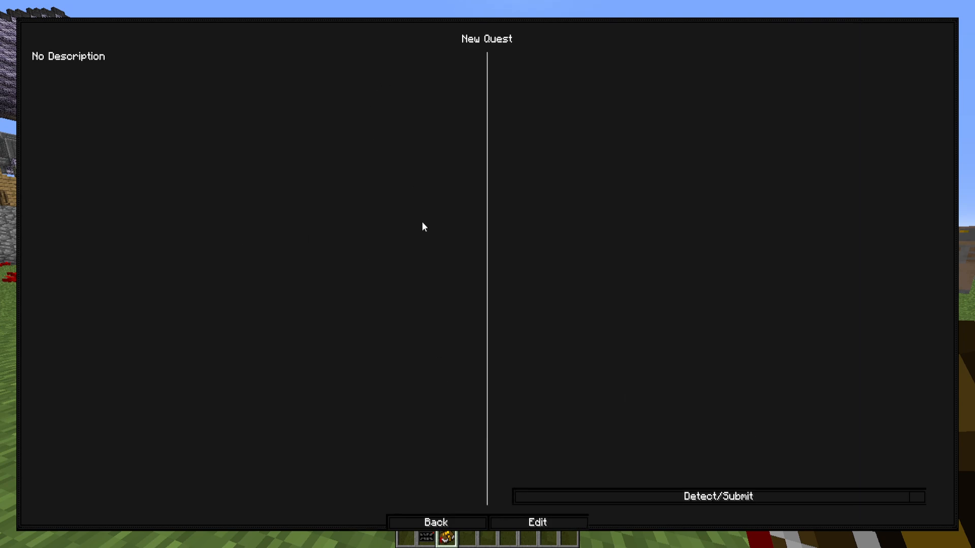
Step: Rename the quest to 'New Gaming' in its edit settings
{"action": "left_click", "coordinate": [520, 525]}
{"action": "left_click", "coordinate": [480, 231]}
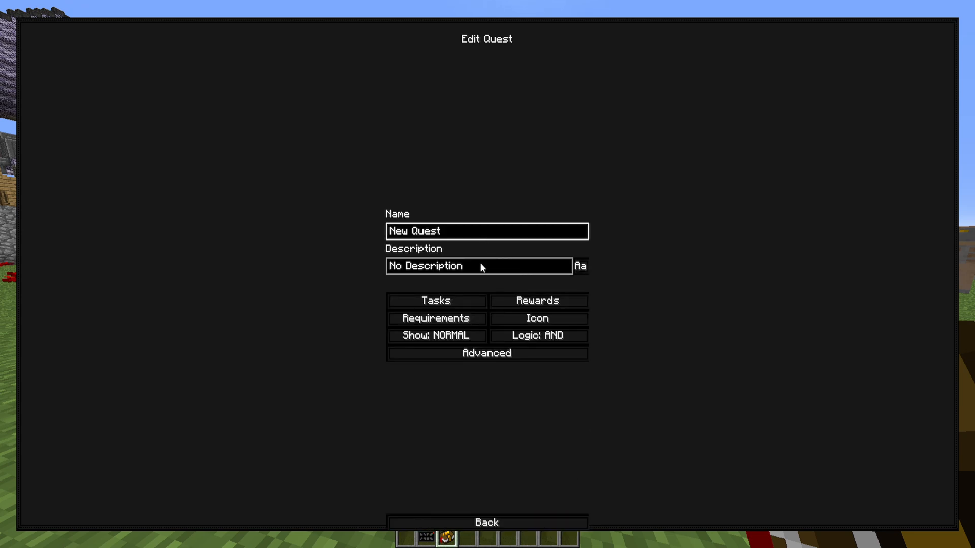
{"action": "key", "text": "BackSpace"}
{"action": "key", "text": "BackSpace"}
{"action": "key", "text": "BackSpace"}
{"action": "key", "text": "BackSpace"}
{"action": "key", "text": "BackSpace"}
{"action": "key", "text": "BackSpace"}
{"action": "type", "text": "w Gaming"}
Step: Replace the placeholder description with 'mainly th blaw blaw'
{"action": "left_click", "coordinate": [580, 266]}
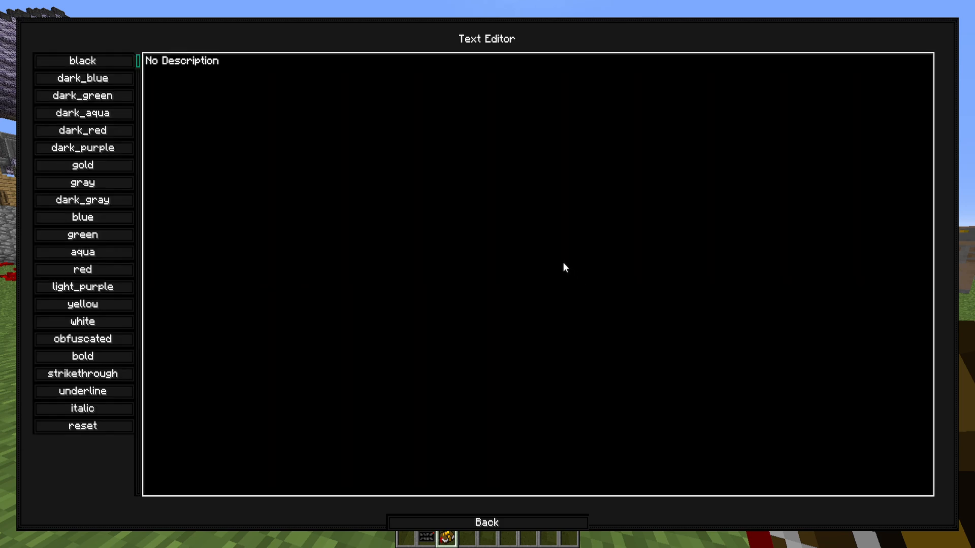
{"action": "key", "text": "ctrl+a"}
{"action": "key", "text": "BackSpace"}
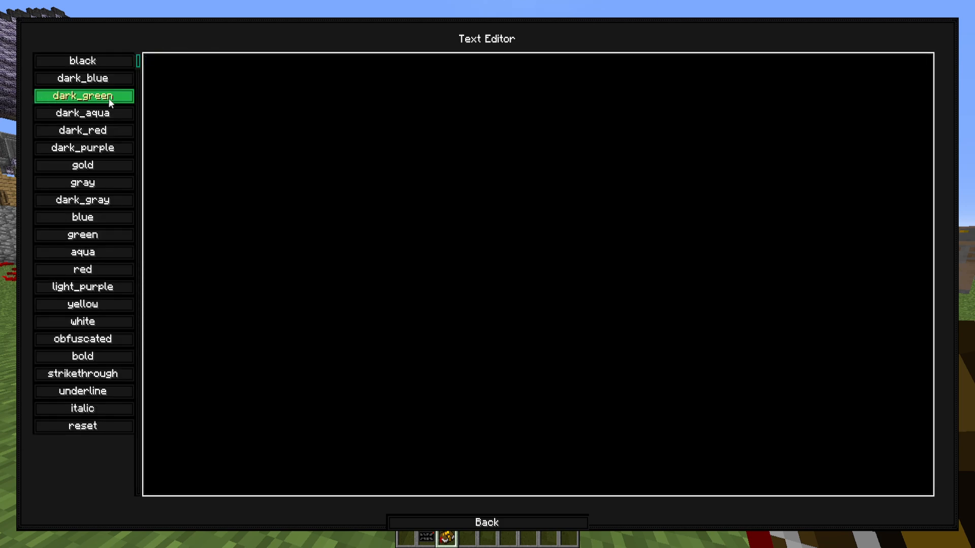
{"action": "type", "text": "mainly t"}
{"action": "type", "text": "he"}
{"action": "key", "text": "BackSpace"}
{"action": "type", "text": "bl"}
{"action": "type", "text": "aw blaw"}
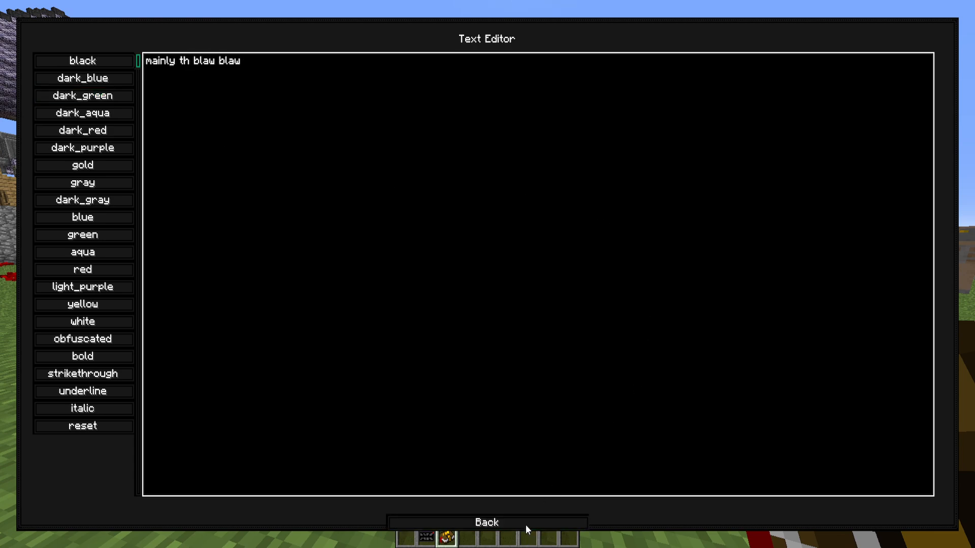
{"action": "left_click", "coordinate": [526, 525]}
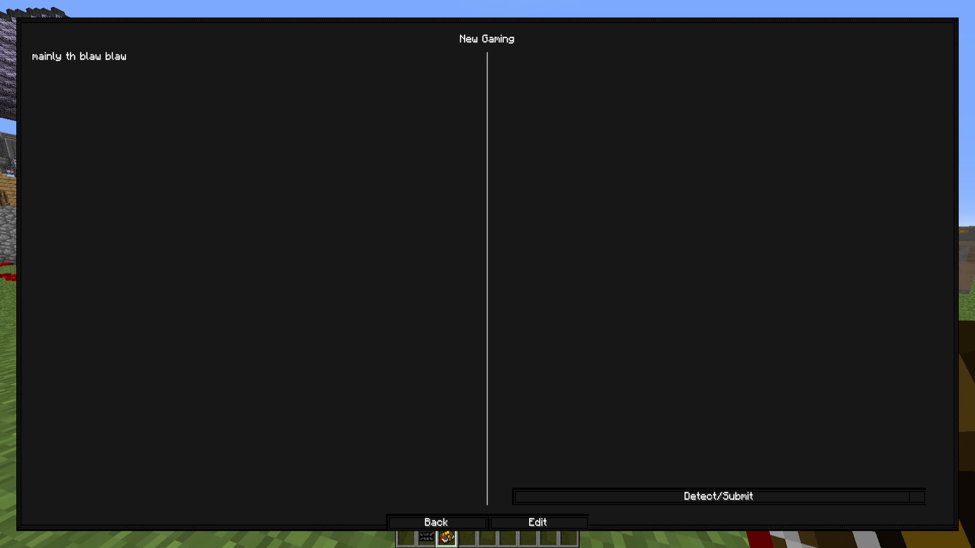
Step: Give the New Gaming quest a Stone icon and return to the New tutorial chapter
{"action": "left_click", "coordinate": [441, 522]}
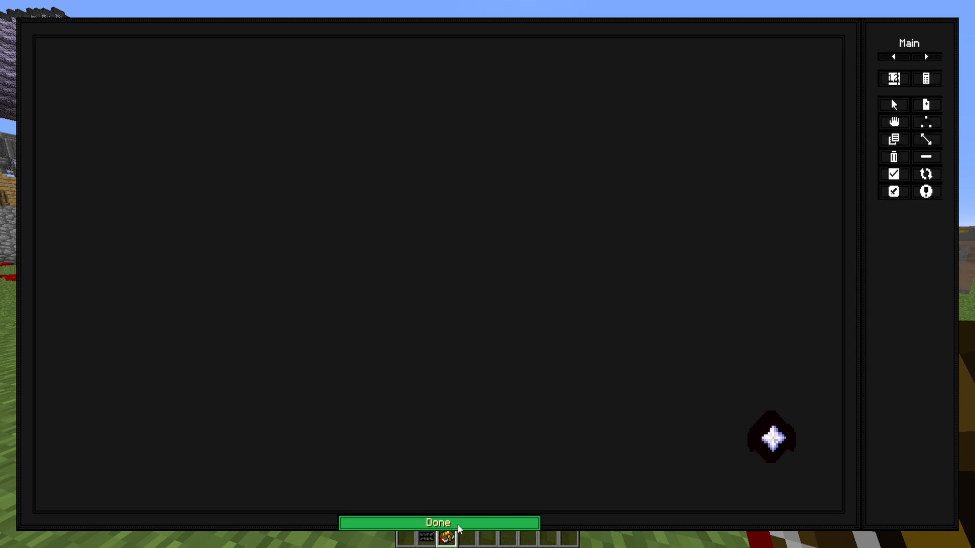
{"action": "left_click", "coordinate": [777, 441]}
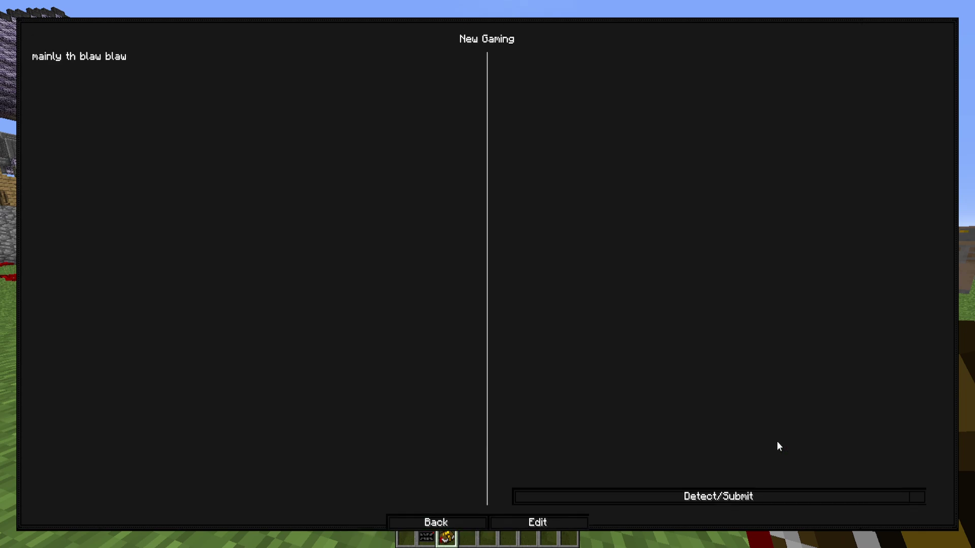
{"action": "left_click", "coordinate": [555, 525]}
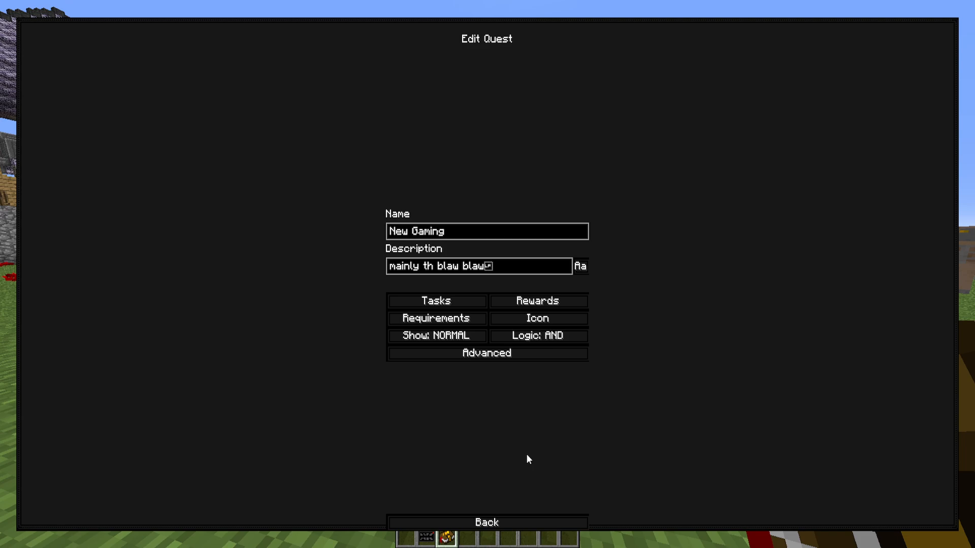
{"action": "left_click", "coordinate": [537, 318]}
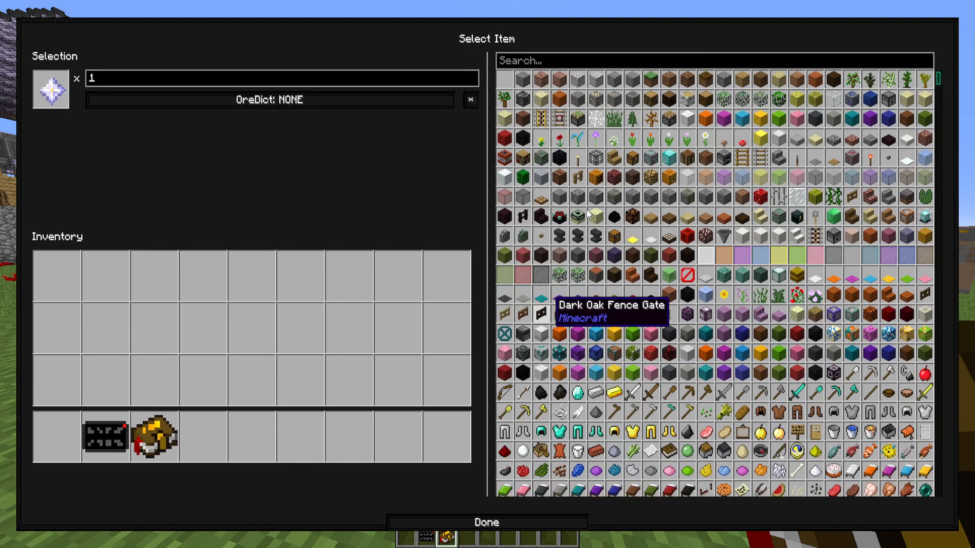
{"action": "left_click", "coordinate": [523, 78]}
{"action": "left_click", "coordinate": [487, 522]}
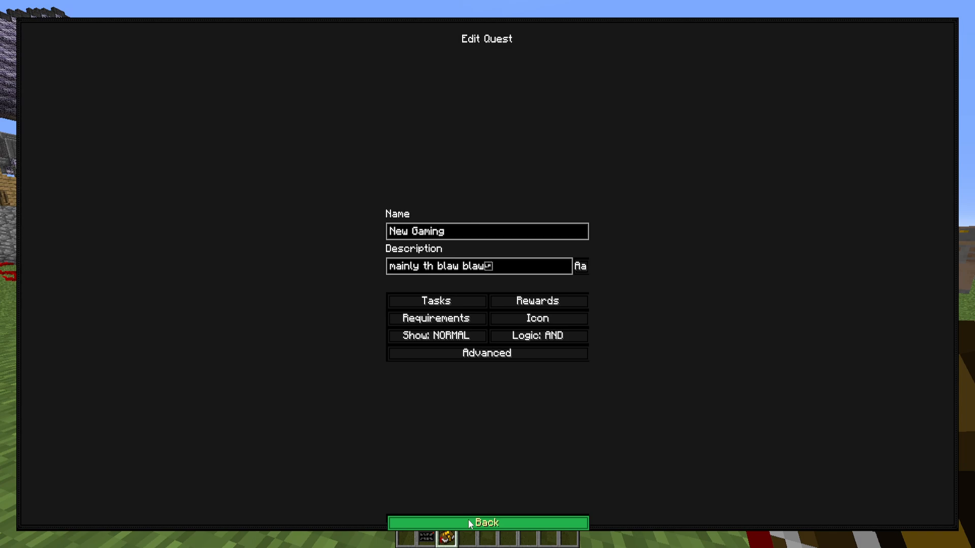
{"action": "left_click", "coordinate": [442, 522]}
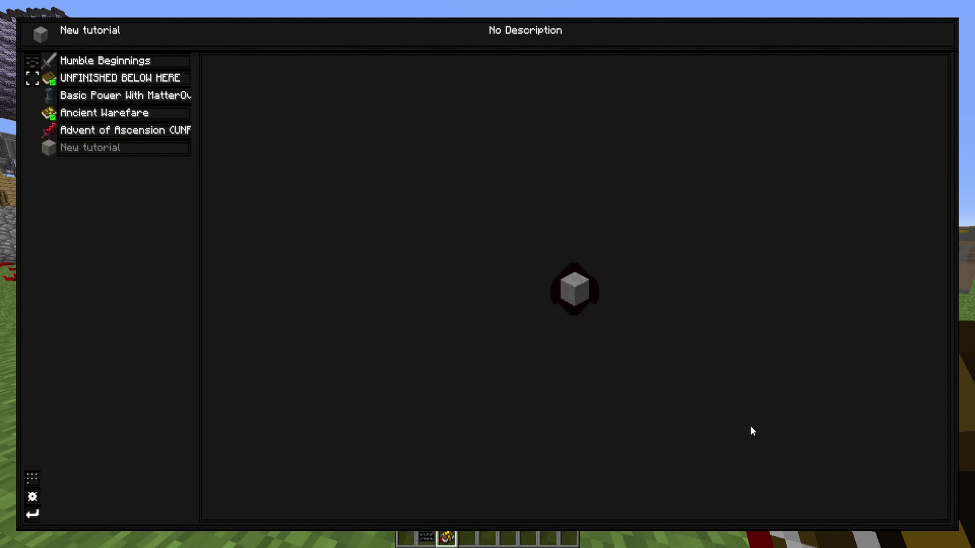
Step: Reopen the New Gaming quest and enter its edit settings
{"action": "left_click", "coordinate": [584, 290]}
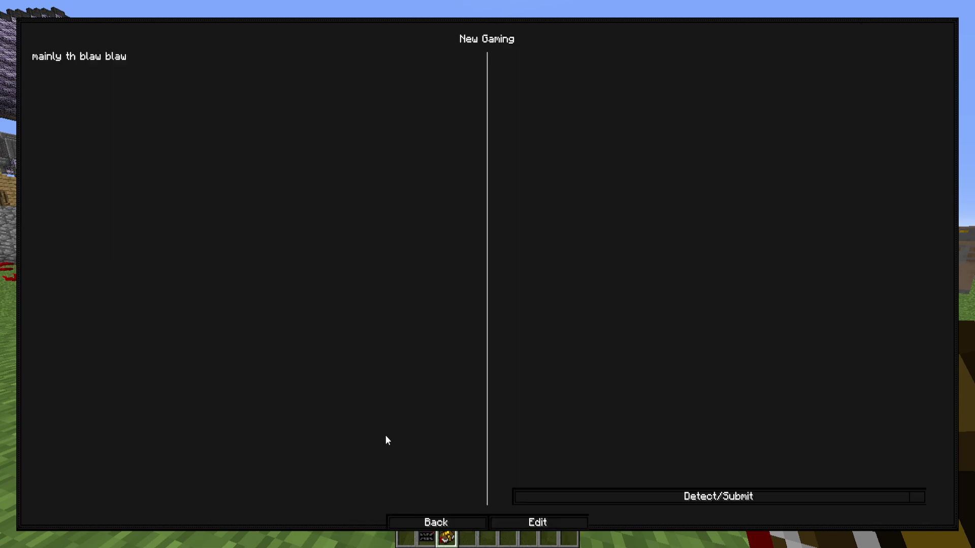
{"action": "left_click", "coordinate": [469, 513]}
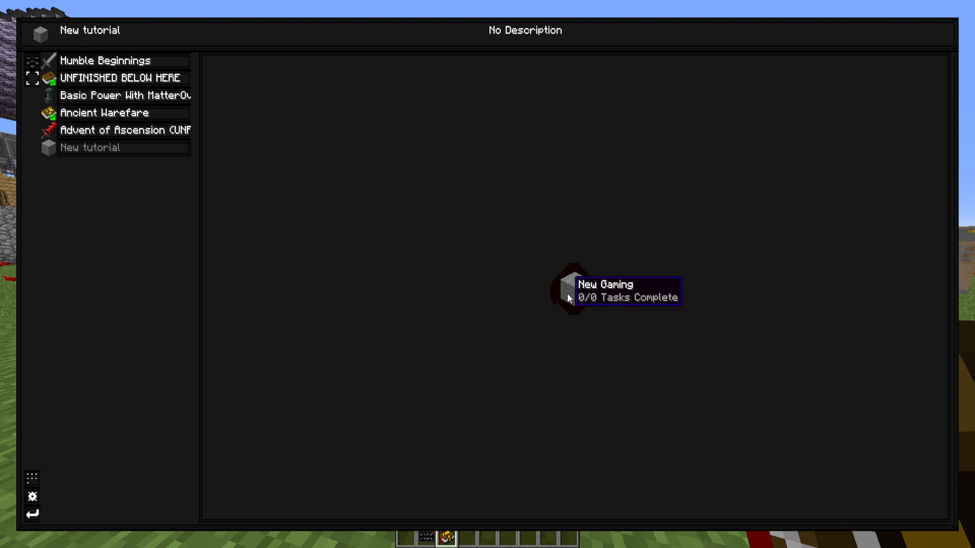
{"action": "left_click", "coordinate": [568, 294]}
{"action": "left_click", "coordinate": [537, 523]}
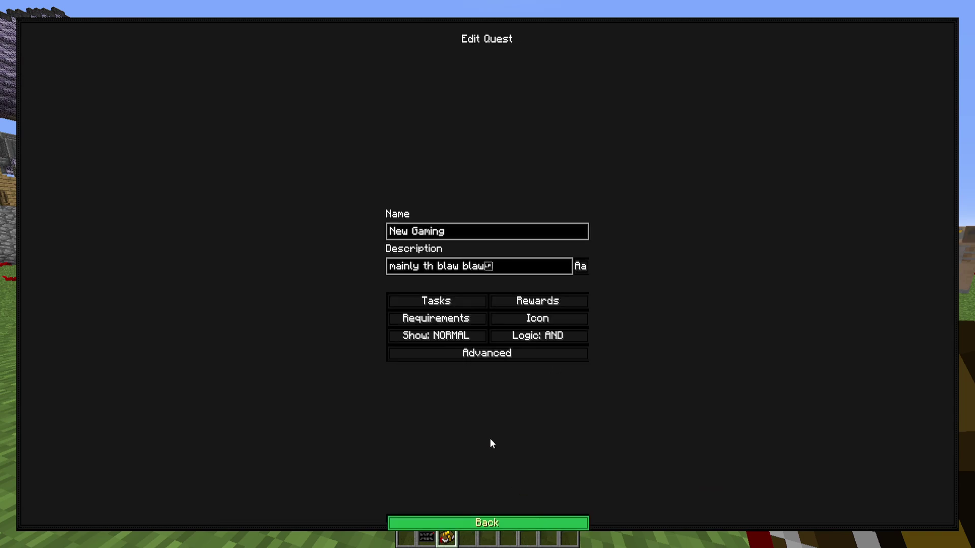
Step: Add a bq_standard:retrieval task to New Gaming and open its settings
{"action": "left_click", "coordinate": [455, 302]}
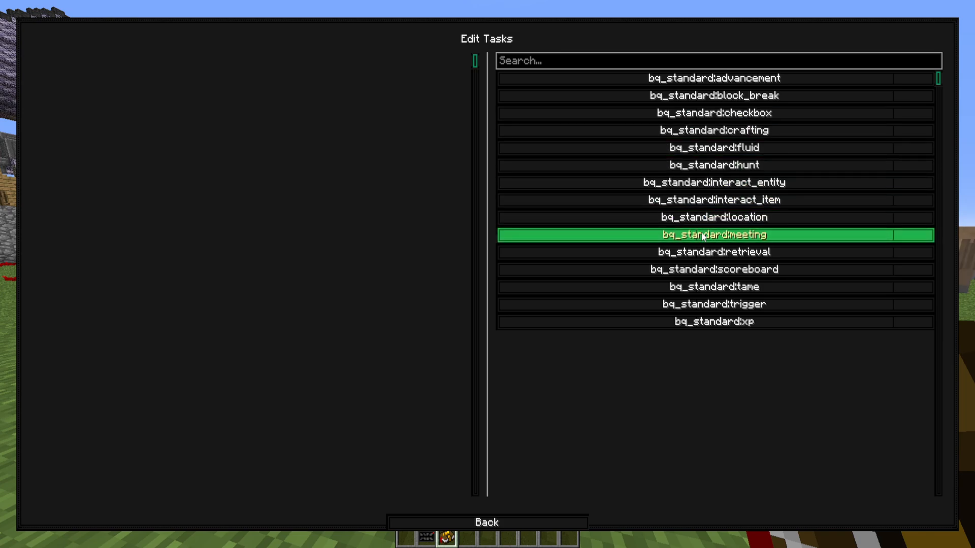
{"action": "left_click", "coordinate": [705, 252]}
{"action": "left_click", "coordinate": [229, 60]}
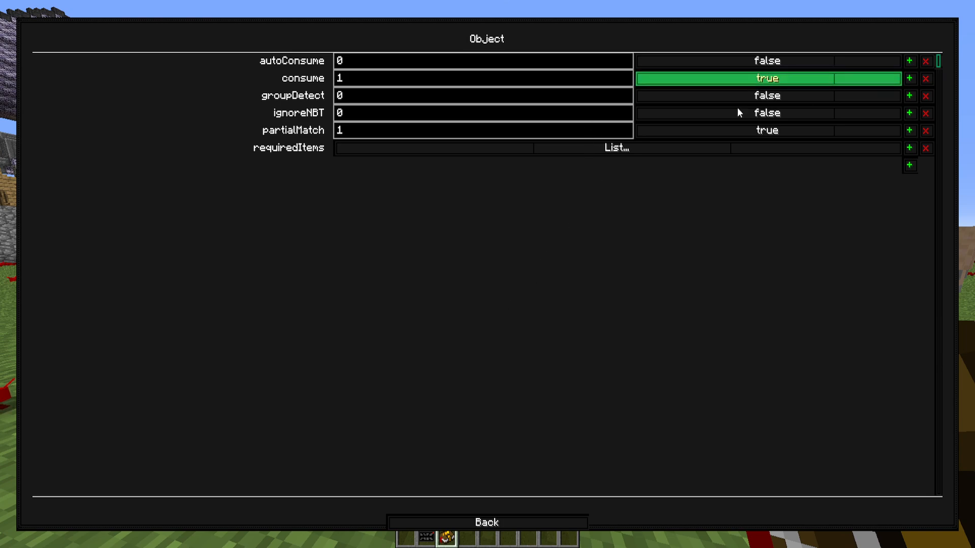
Step: Set the task's required item to 16 Oak Wood and confirm
{"action": "left_click", "coordinate": [698, 148]}
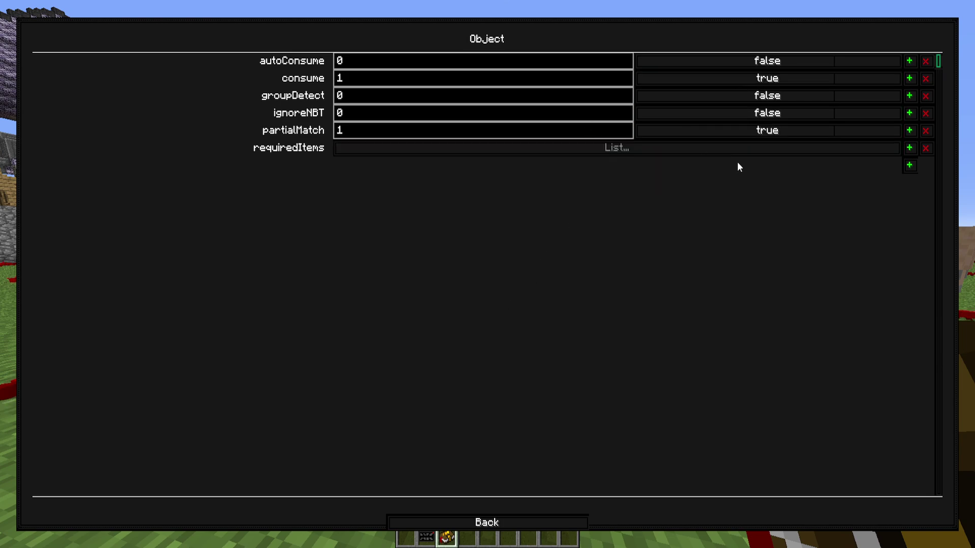
{"action": "left_click", "coordinate": [910, 62]}
{"action": "left_click", "coordinate": [537, 522]}
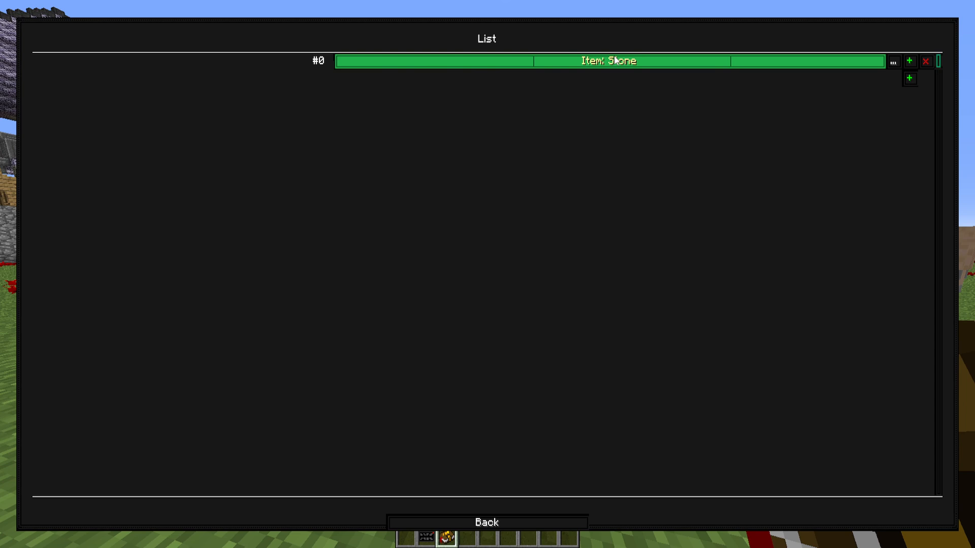
{"action": "left_click", "coordinate": [543, 61]}
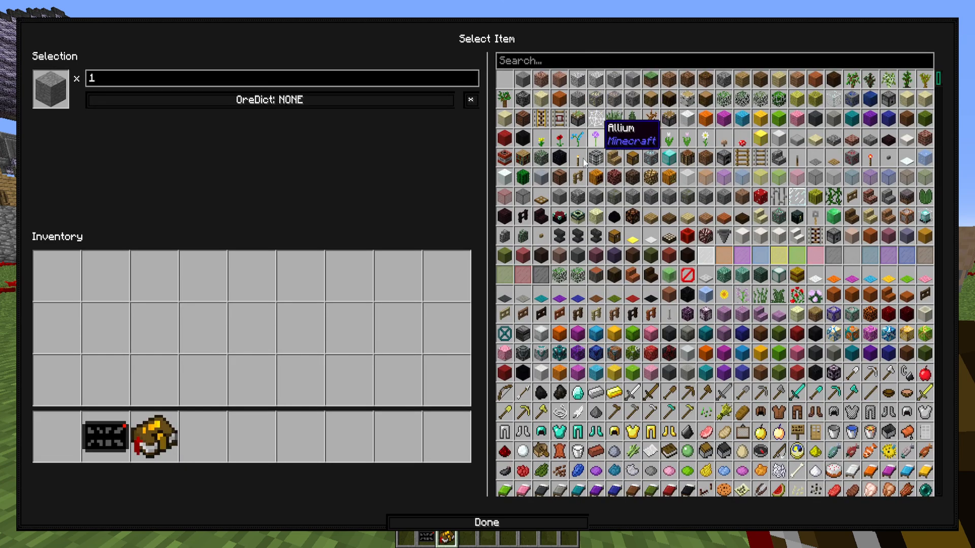
{"action": "left_click", "coordinate": [650, 100]}
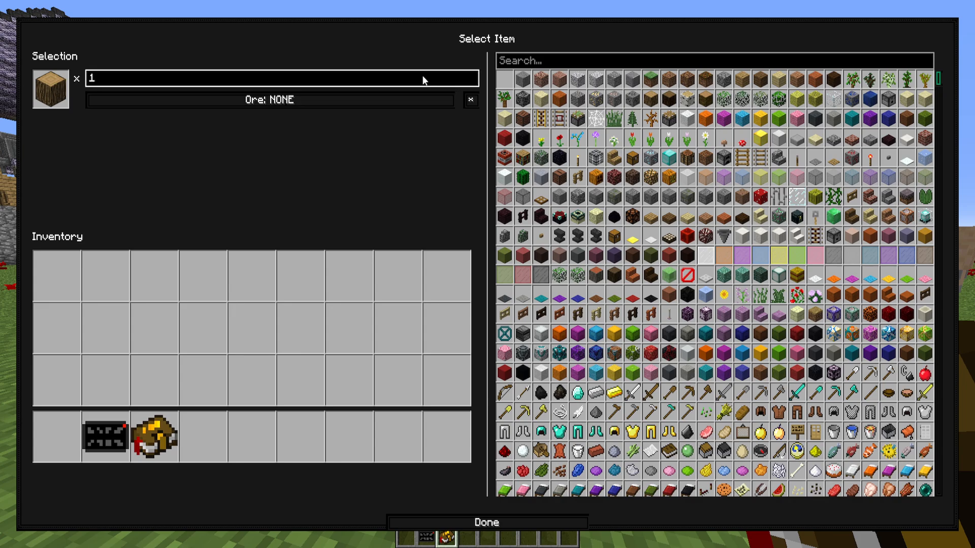
{"action": "key", "text": "BackSpace"}
{"action": "key", "text": "BackSpace"}
{"action": "type", "text": "16"}
{"action": "left_click", "coordinate": [427, 523]}
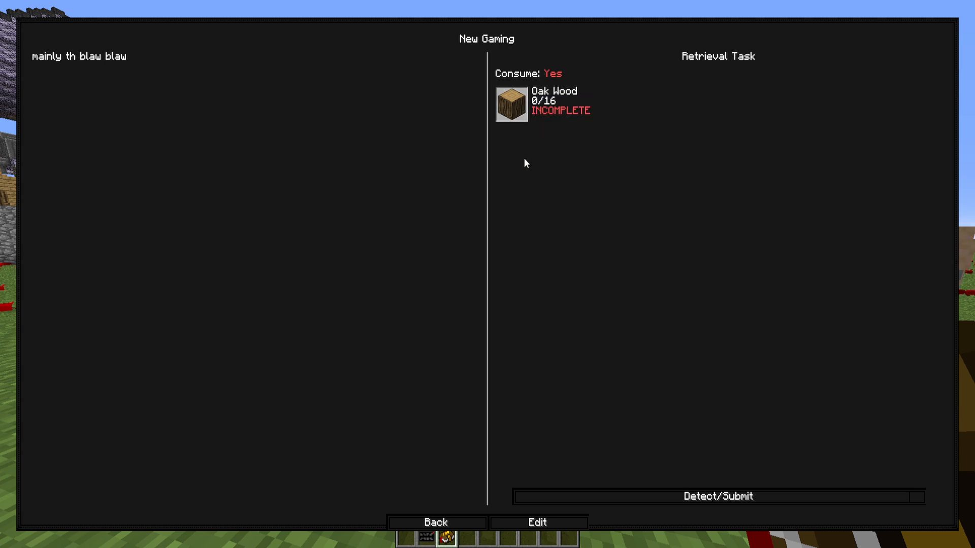
Step: Open the New Gaming quest's rewards section
{"action": "left_click", "coordinate": [457, 522]}
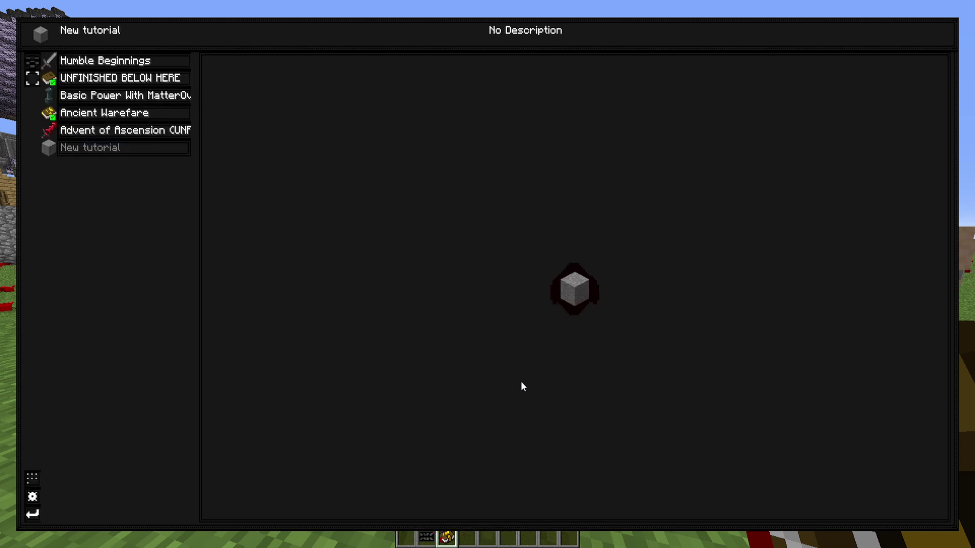
{"action": "left_click", "coordinate": [573, 288]}
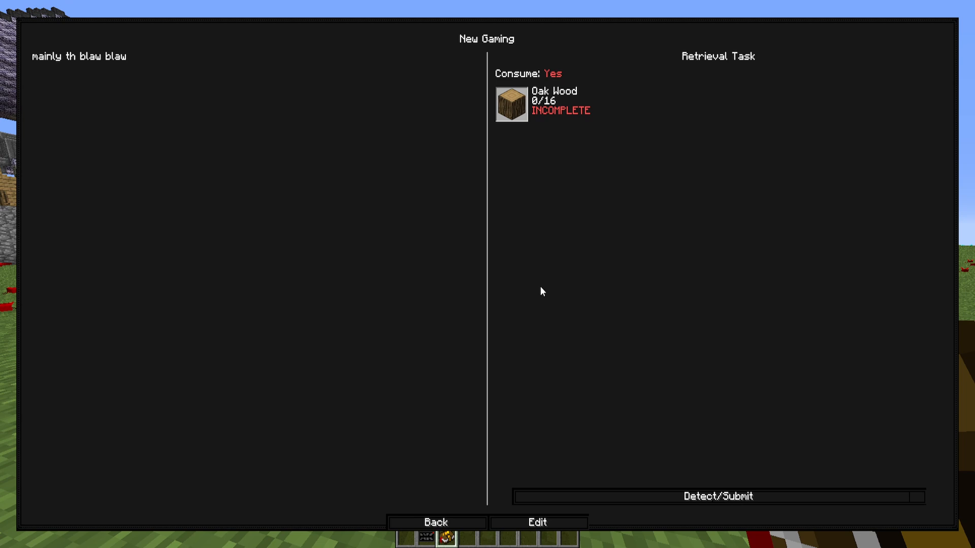
{"action": "left_click", "coordinate": [518, 522]}
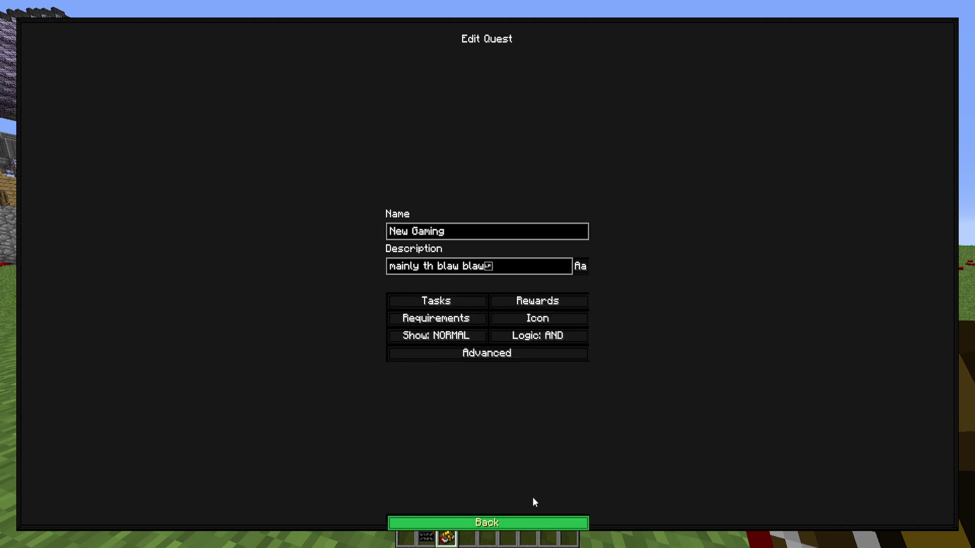
{"action": "left_click", "coordinate": [542, 304]}
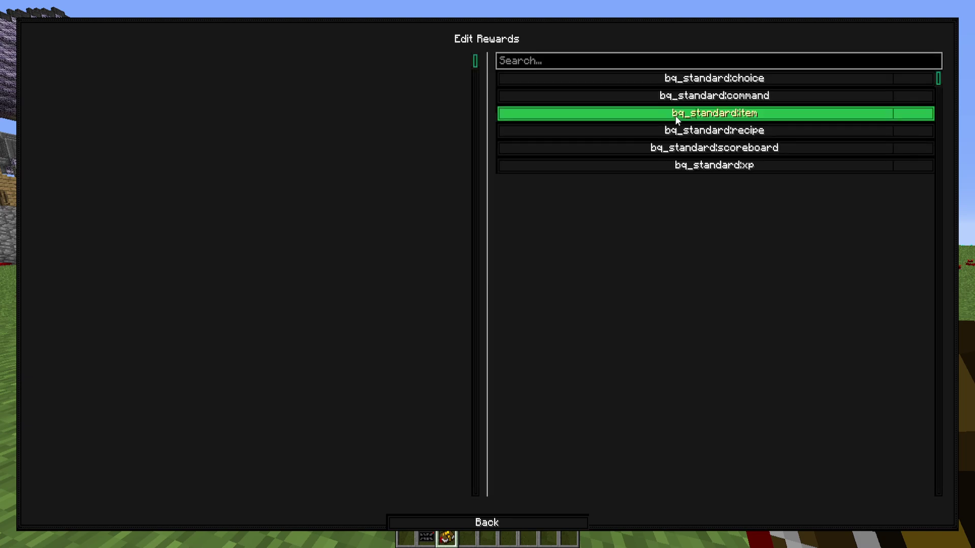
Step: Add a bq_standard:item reward of 5 Block of Diamond
{"action": "left_click", "coordinate": [591, 112]}
{"action": "left_click", "coordinate": [363, 59]}
{"action": "left_click", "coordinate": [814, 59]}
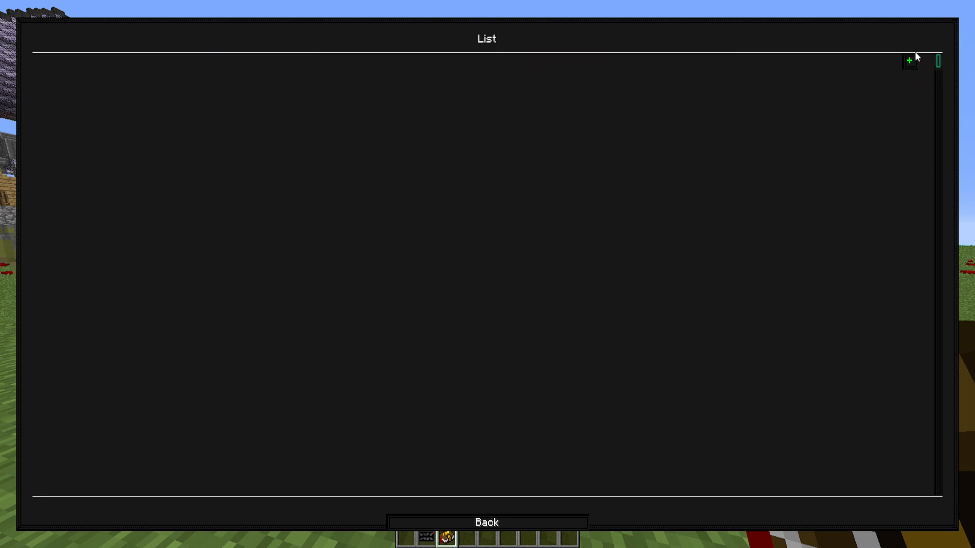
{"action": "left_click", "coordinate": [910, 60]}
{"action": "left_click", "coordinate": [537, 523]}
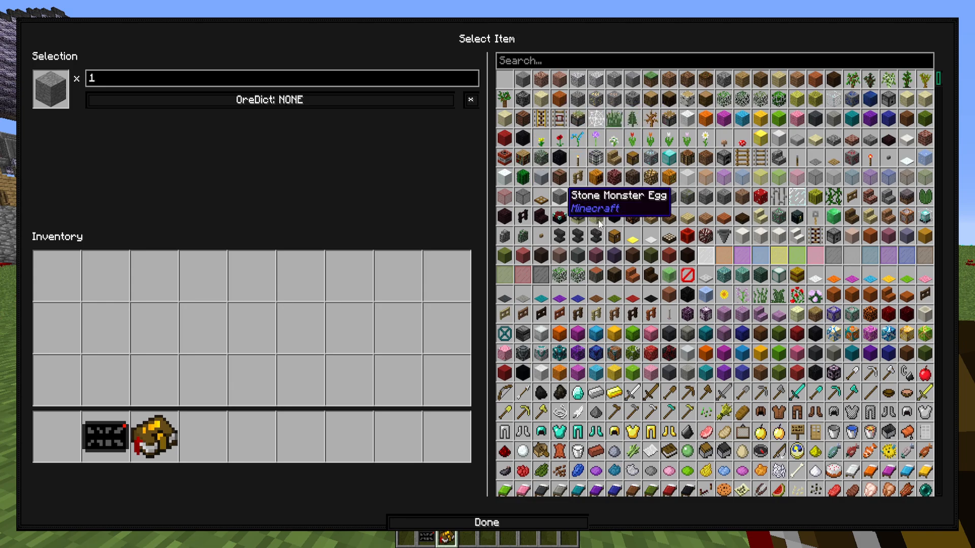
{"action": "left_click", "coordinate": [669, 158]}
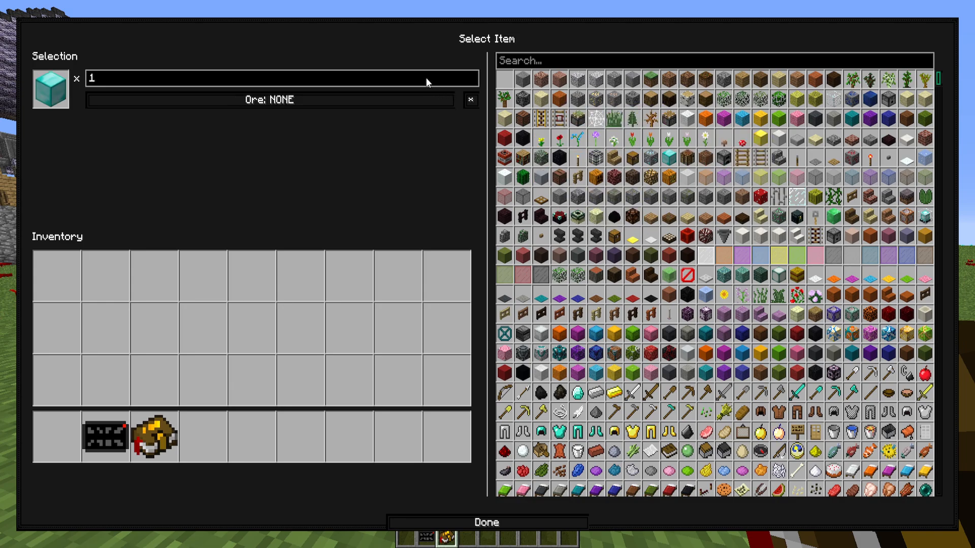
{"action": "left_click", "coordinate": [438, 79]}
{"action": "key", "text": "BackSpace"}
{"action": "type", "text": "5"}
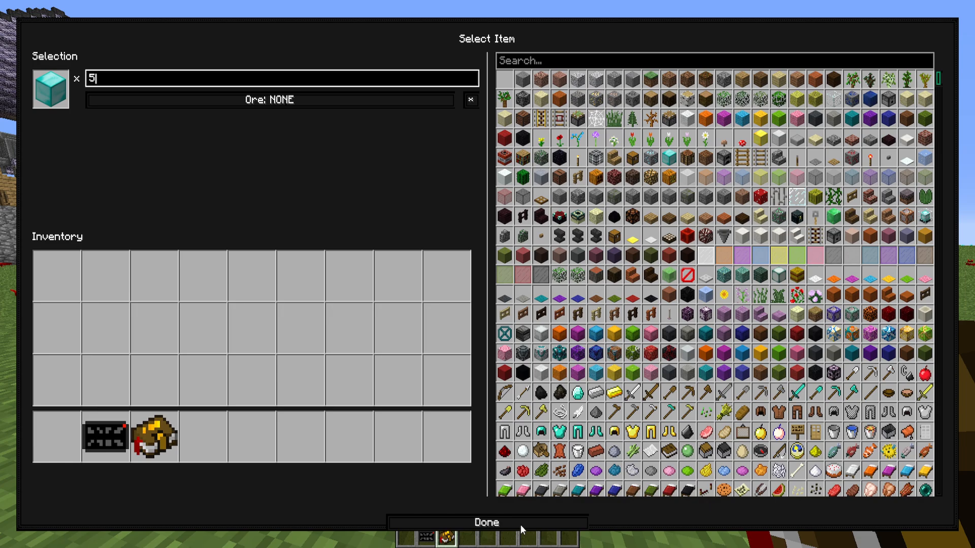
{"action": "left_click", "coordinate": [521, 525]}
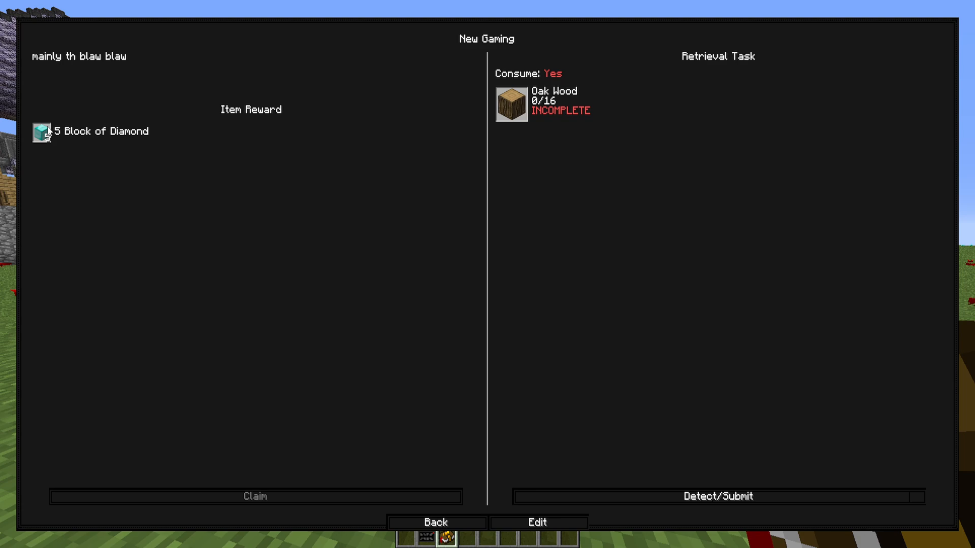
Step: Back out of the quest book to the plains world
{"action": "left_click", "coordinate": [436, 523]}
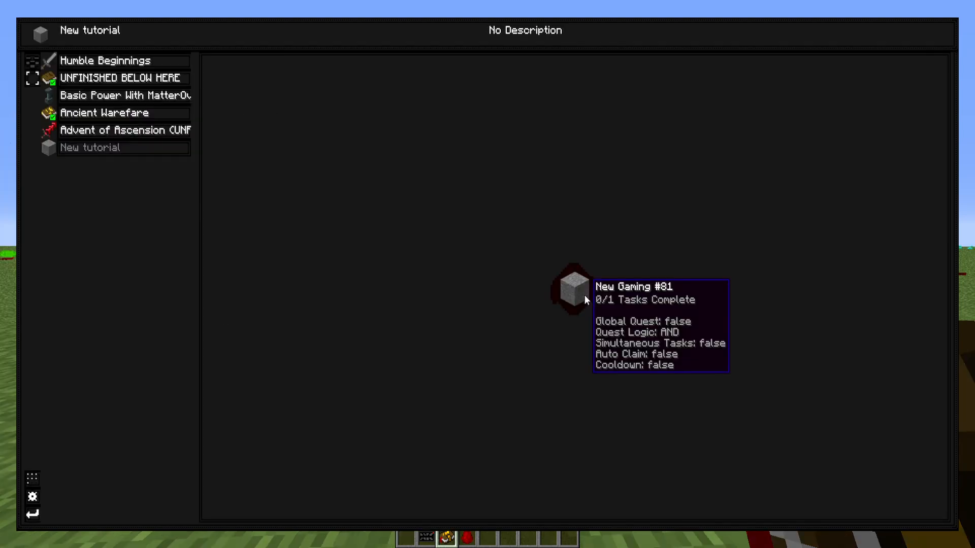
{"action": "left_click", "coordinate": [32, 516]}
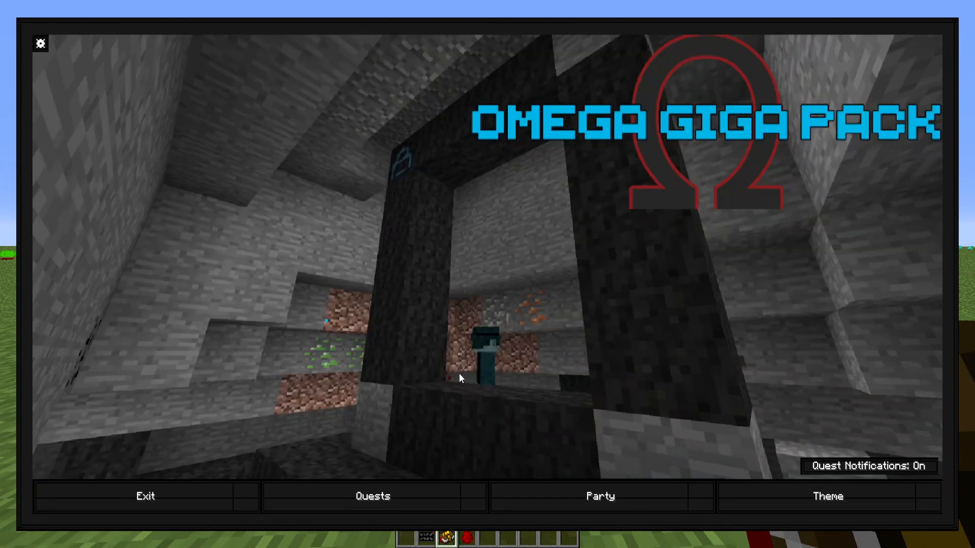
{"action": "left_click", "coordinate": [111, 496]}
Step: Run /bq_admin default save to store the quest database as default, then recall the command in chat
{"action": "key", "text": "slash"}
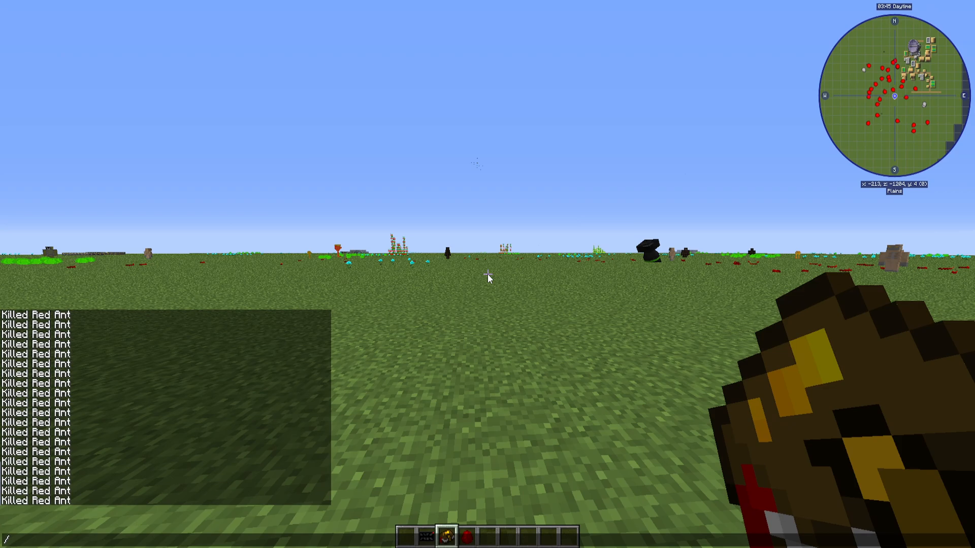
{"action": "type", "text": "bq_a"}
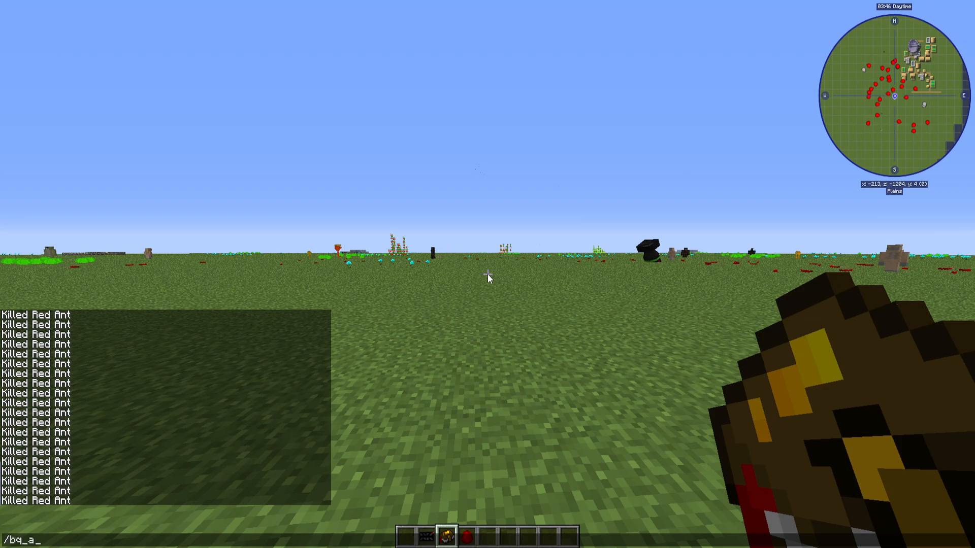
{"action": "type", "text": "dmin default save"}
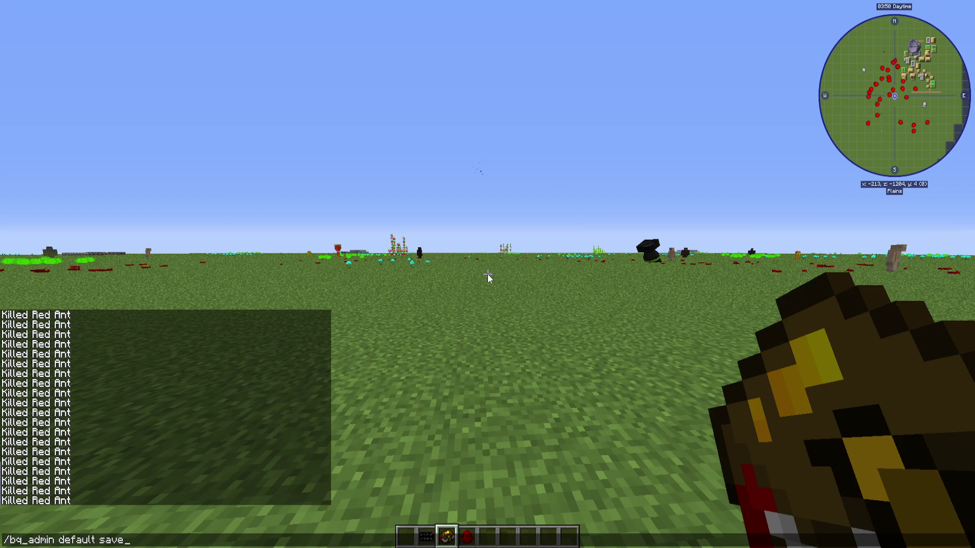
{"action": "key", "text": "Return"}
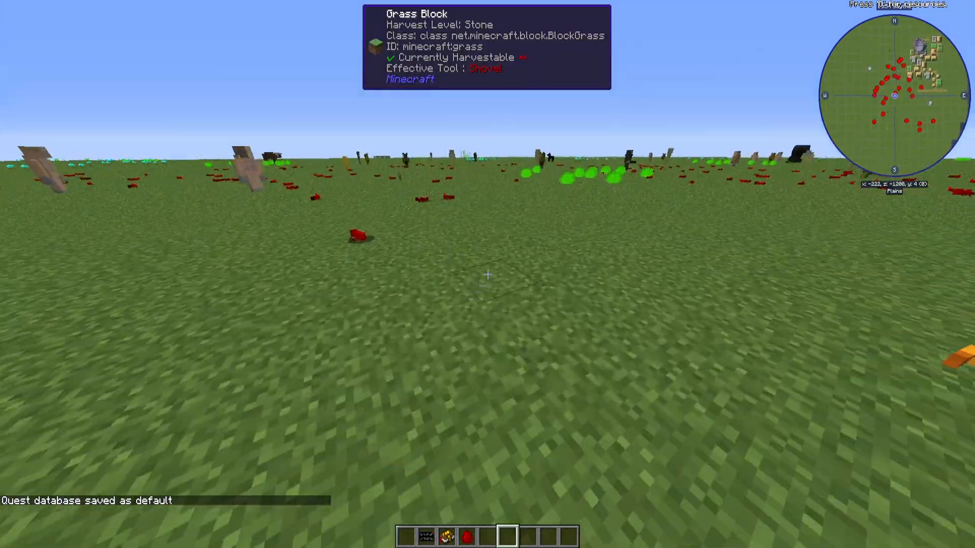
{"action": "key", "text": "6"}
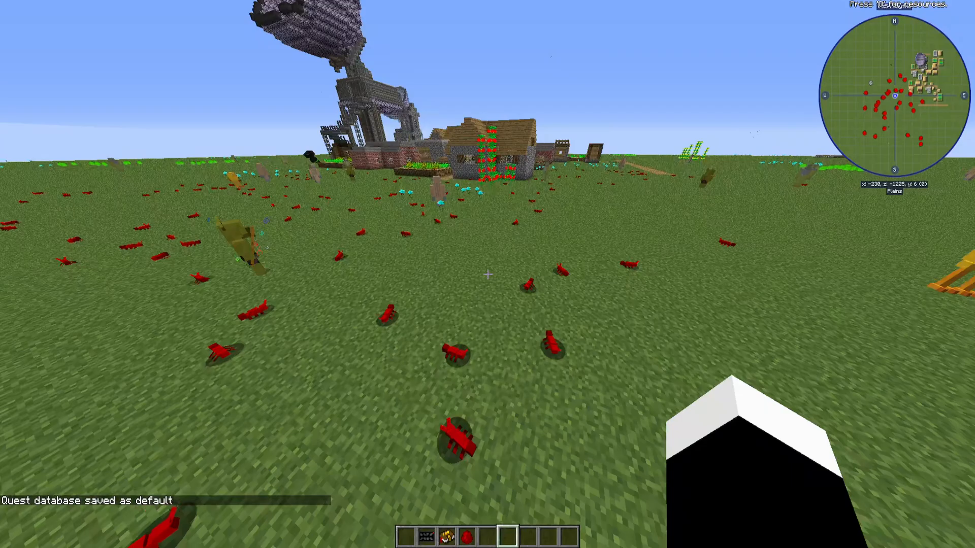
{"action": "key", "text": "t"}
{"action": "key", "text": "Up"}
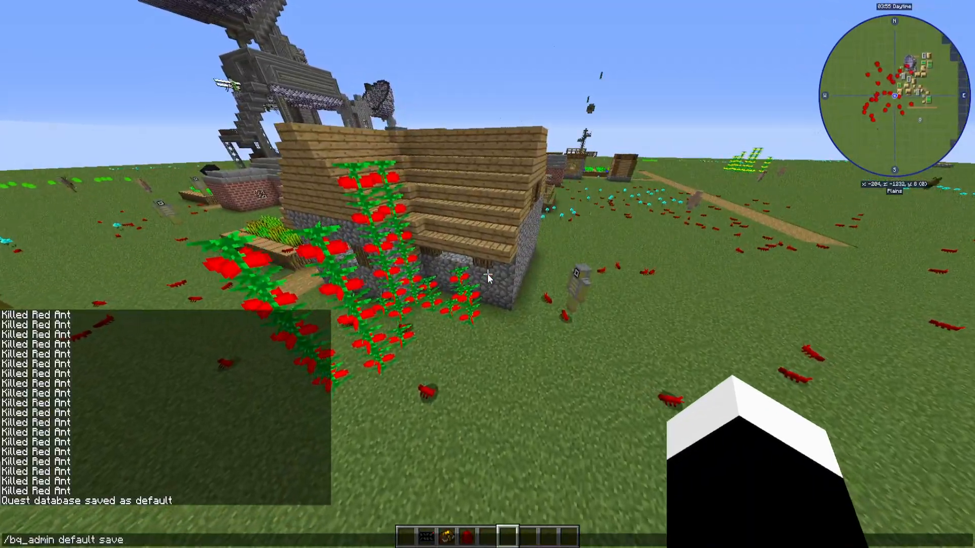
Step: In the New tutorial quest line designer, place a new quest beside New Gaming
{"action": "key", "text": "Return"}
{"action": "key", "text": "grave"}
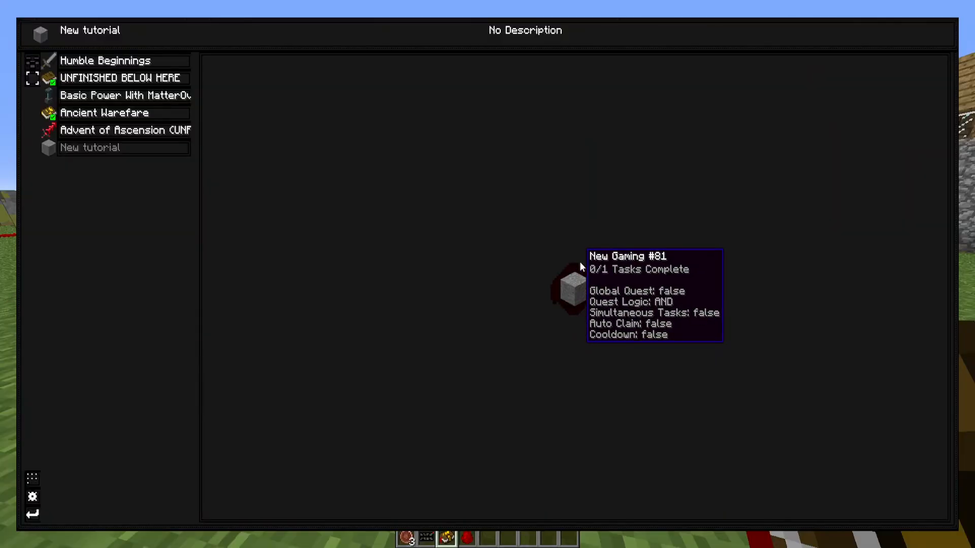
{"action": "left_click", "coordinate": [32, 476]}
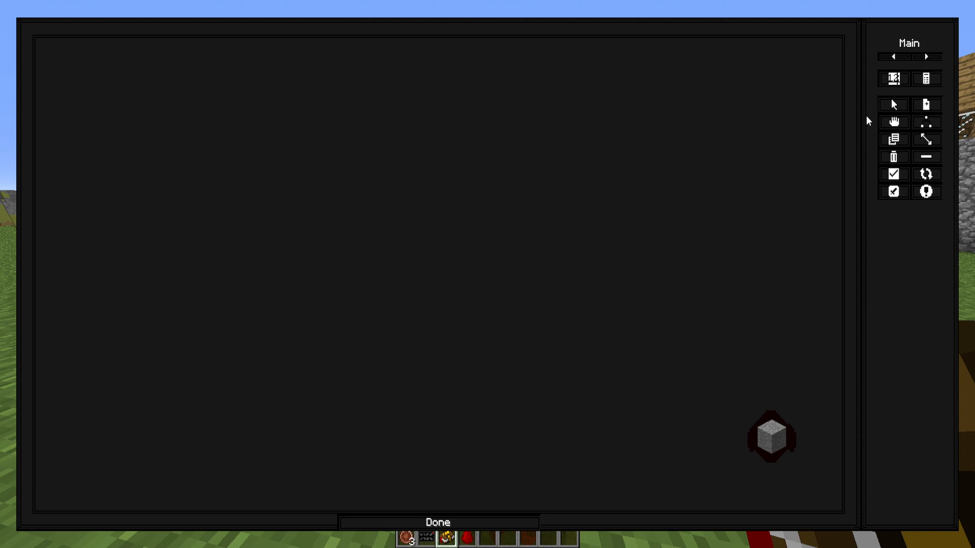
{"action": "left_click", "coordinate": [891, 98]}
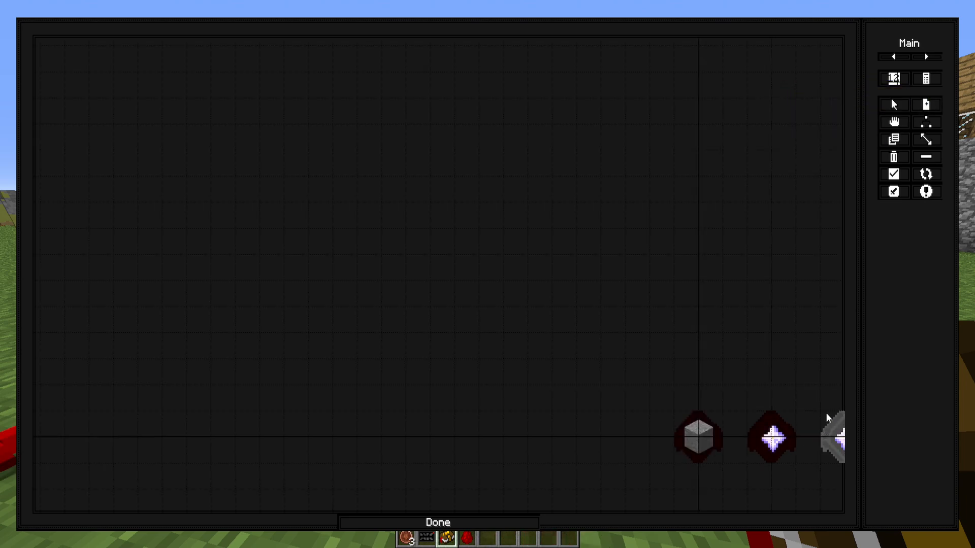
Step: Rename the new quest to 'quest 2' and return to the quest line view
{"action": "left_click", "coordinate": [774, 437]}
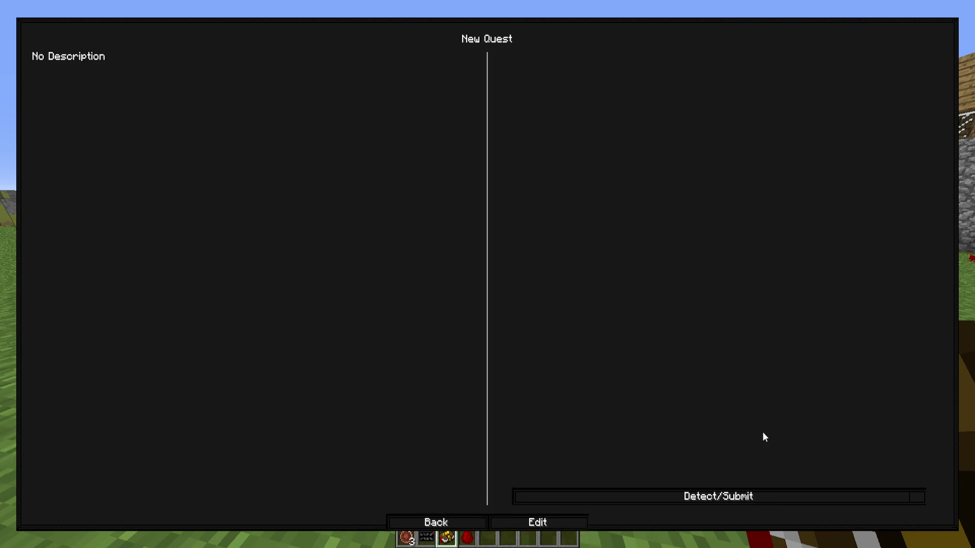
{"action": "left_click", "coordinate": [536, 523]}
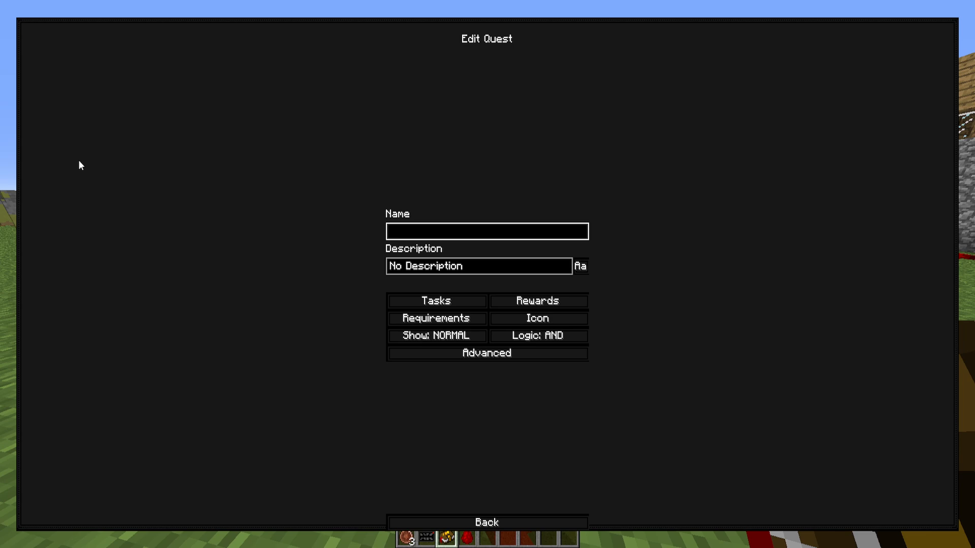
{"action": "type", "text": "wq"}
{"action": "key", "text": "BackSpace"}
{"action": "key", "text": "BackSpace"}
{"action": "type", "text": "quest 2"}
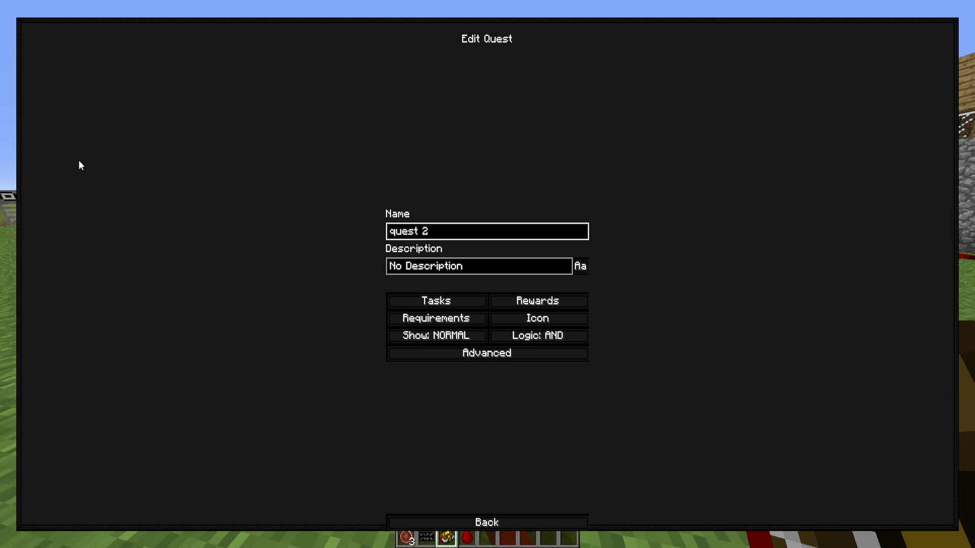
{"action": "left_click", "coordinate": [462, 522]}
{"action": "left_click", "coordinate": [462, 519]}
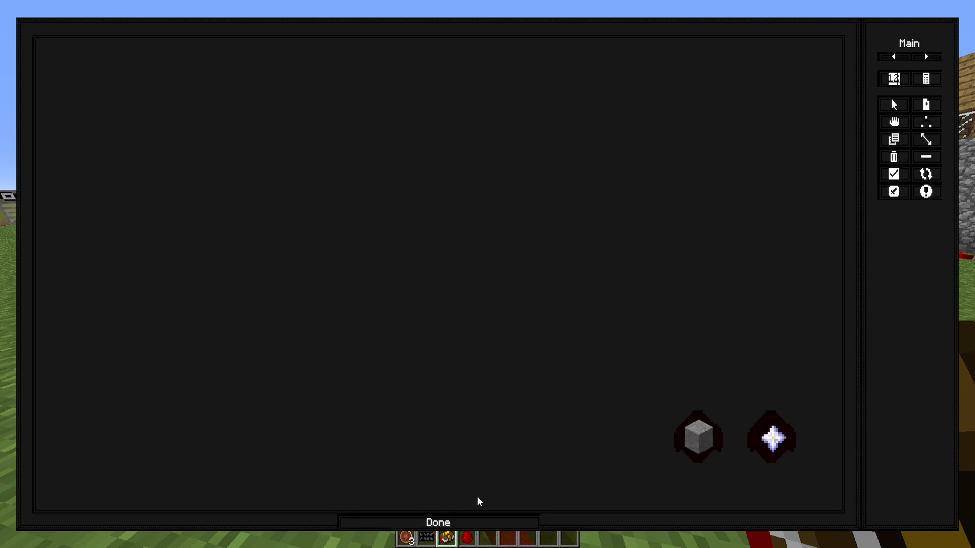
{"action": "left_click", "coordinate": [437, 523]}
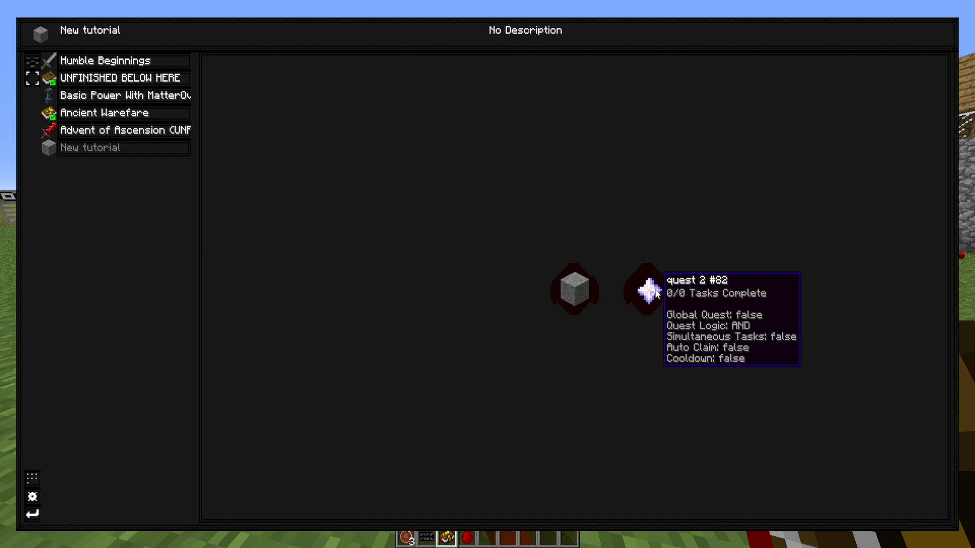
Step: Add quest 2 as a prerequisite requirement of the New Gaming quest
{"action": "left_click", "coordinate": [574, 282]}
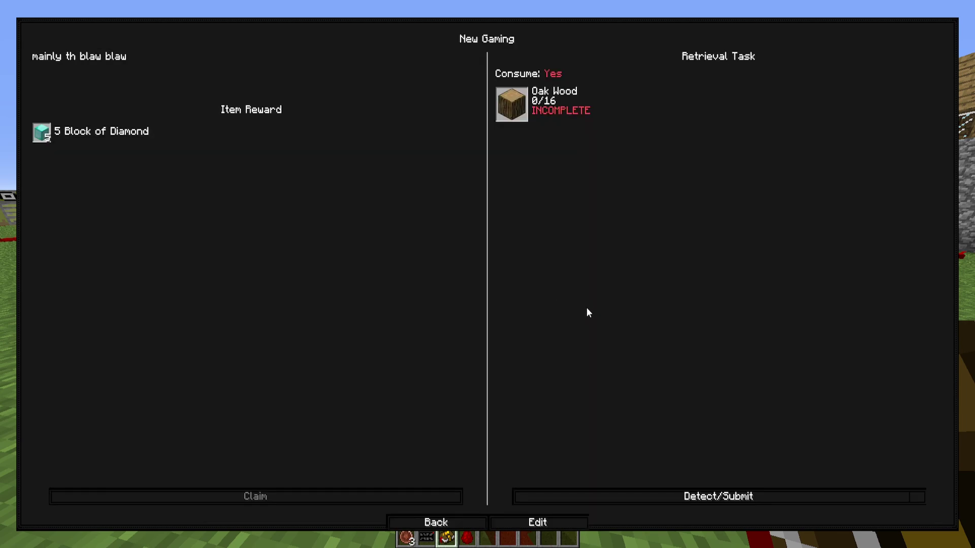
{"action": "left_click", "coordinate": [507, 521]}
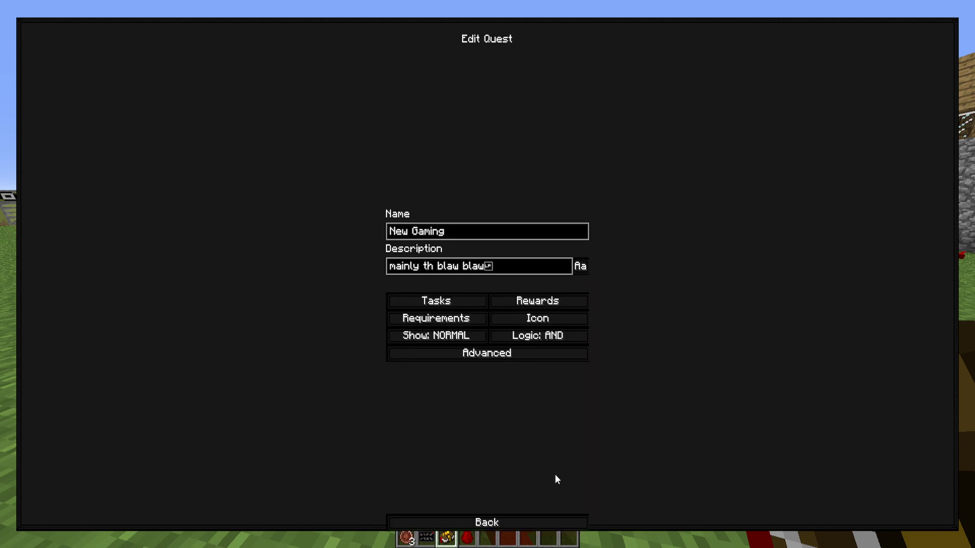
{"action": "left_click", "coordinate": [455, 323]}
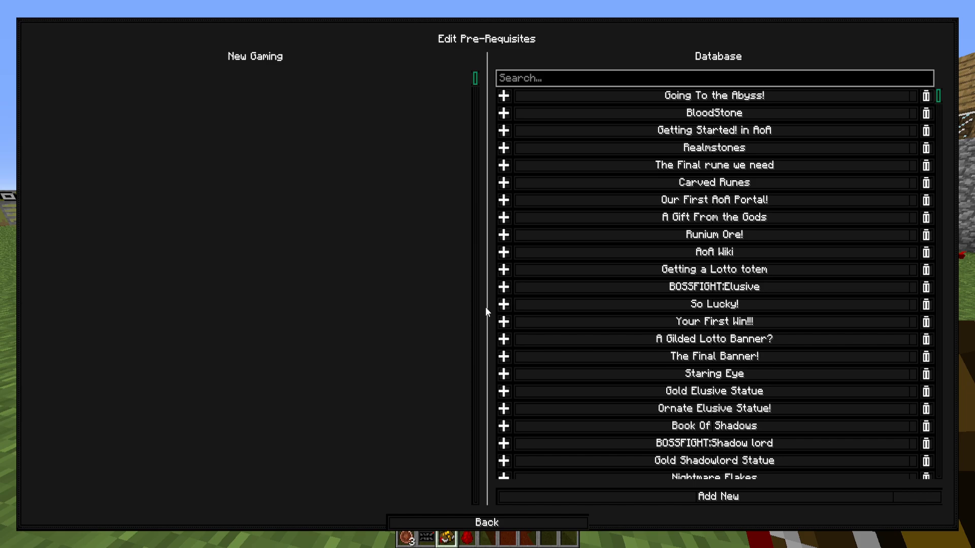
{"action": "scroll", "coordinate": [714, 191], "scroll_direction": "down", "scroll_amount": 3}
{"action": "left_click_drag", "start_coordinate": [942, 120], "coordinate": [942, 476]}
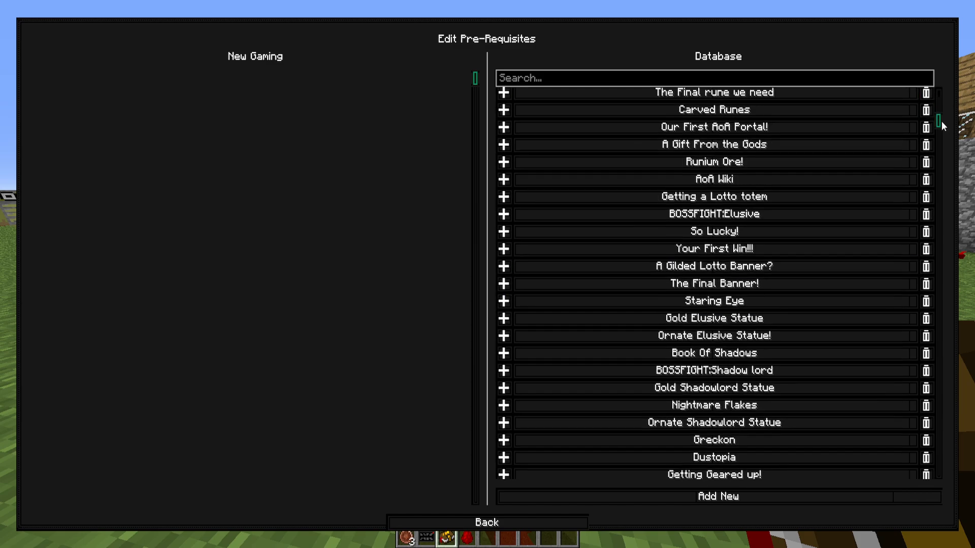
{"action": "left_click", "coordinate": [504, 471]}
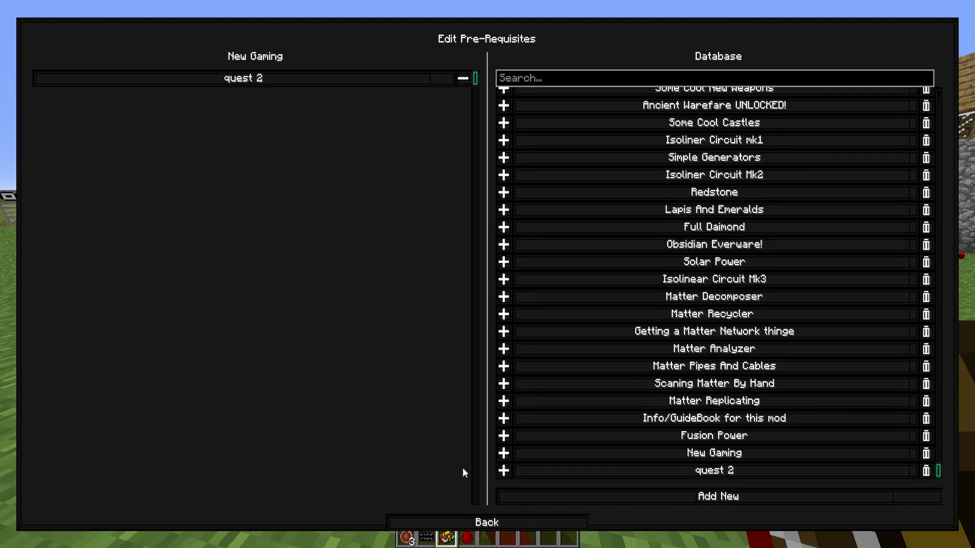
Step: Return to the quest lines and check that New Gaming and quest 2 are linked in New tutorial
{"action": "left_click", "coordinate": [456, 517]}
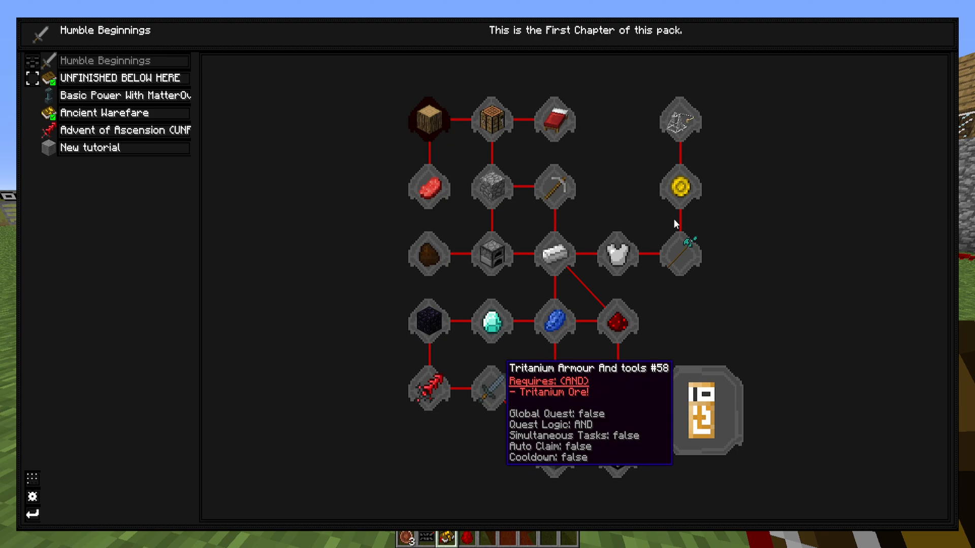
{"action": "key", "text": "Escape"}
{"action": "left_click", "coordinate": [399, 487]}
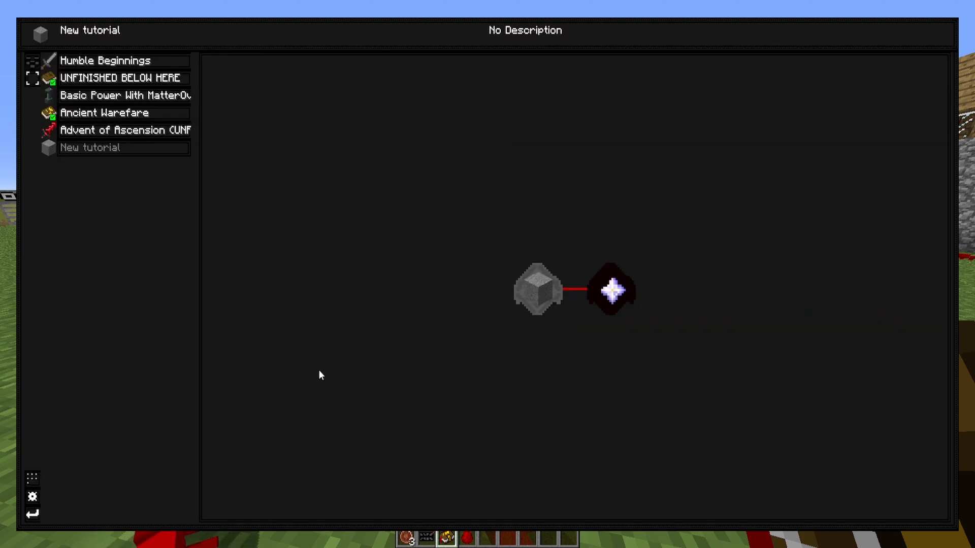
Step: Run /bq_admin default save to store the quest database, then kill all red ants
{"action": "key", "text": "Escape"}
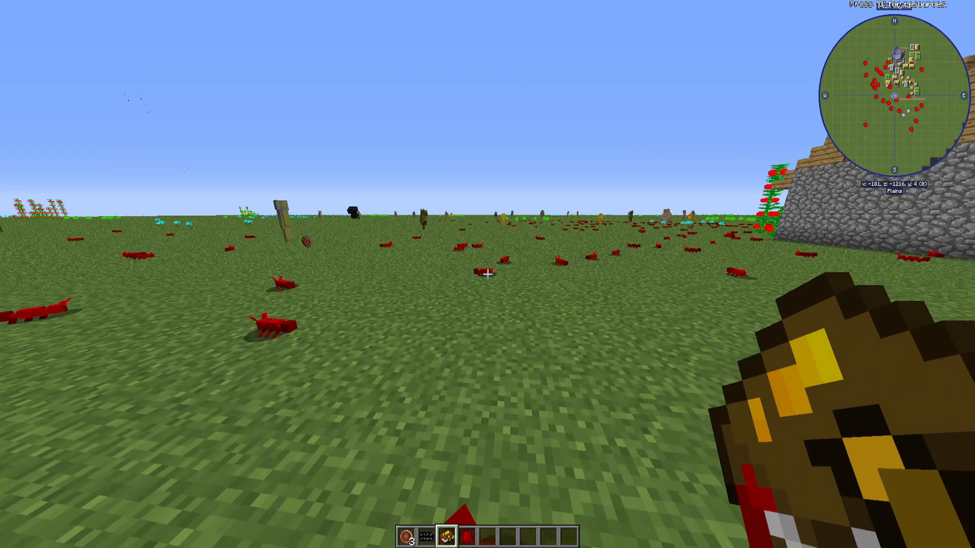
{"action": "key", "text": "t"}
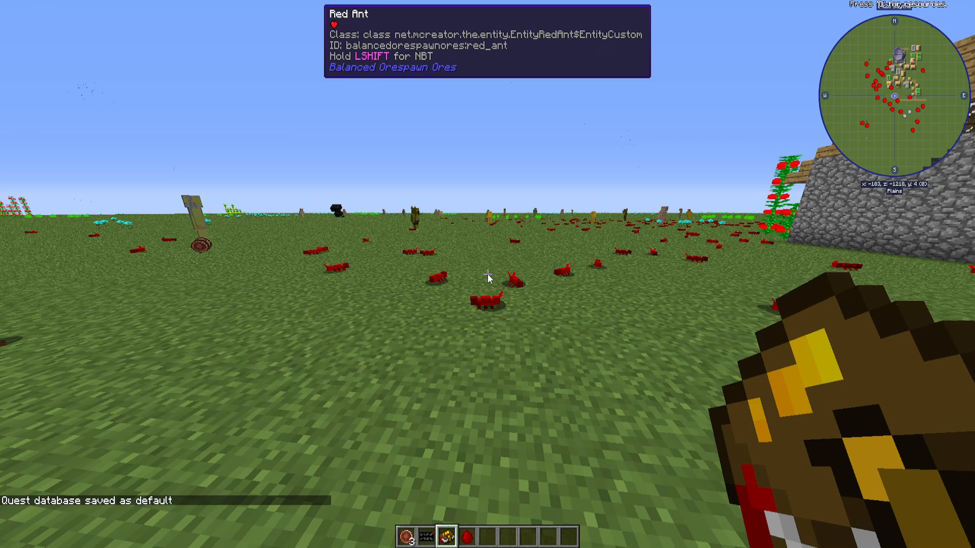
{"action": "key", "text": "Up"}
{"action": "key", "text": "Up"}
{"action": "key", "text": "Return"}
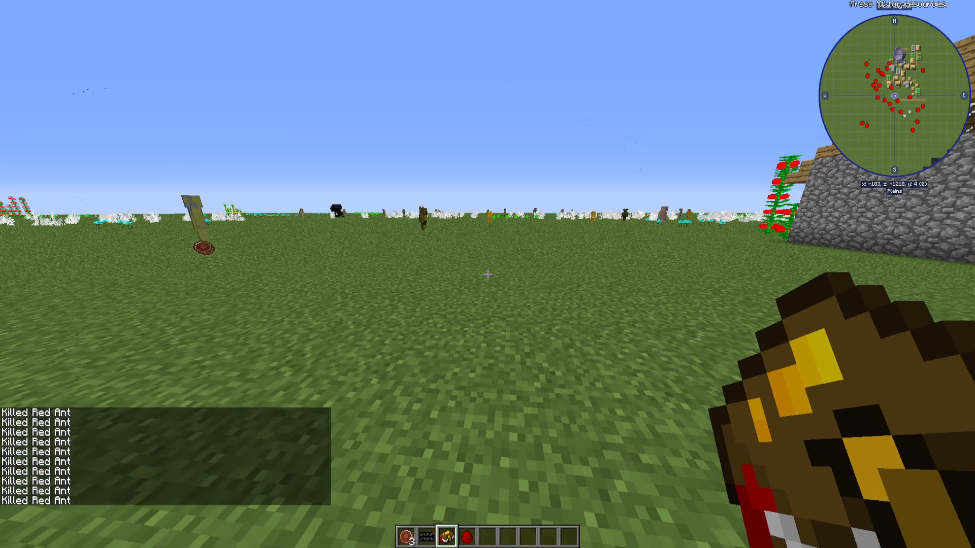
{"action": "scroll", "coordinate": [488, 274], "scroll_direction": "down", "scroll_amount": 2}
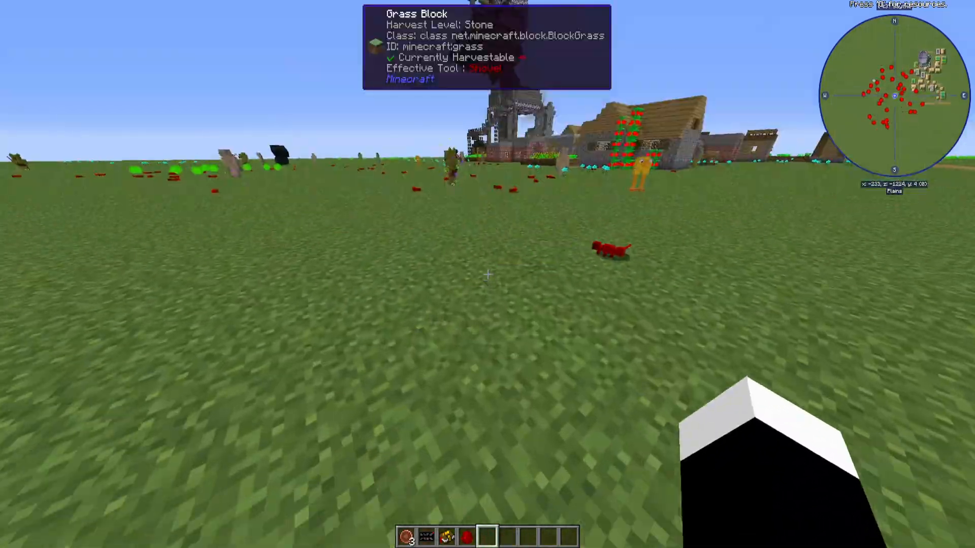
Step: Fly around the village and the tall steel tower, then land and cross the plains
{"action": "key", "text": "w"}
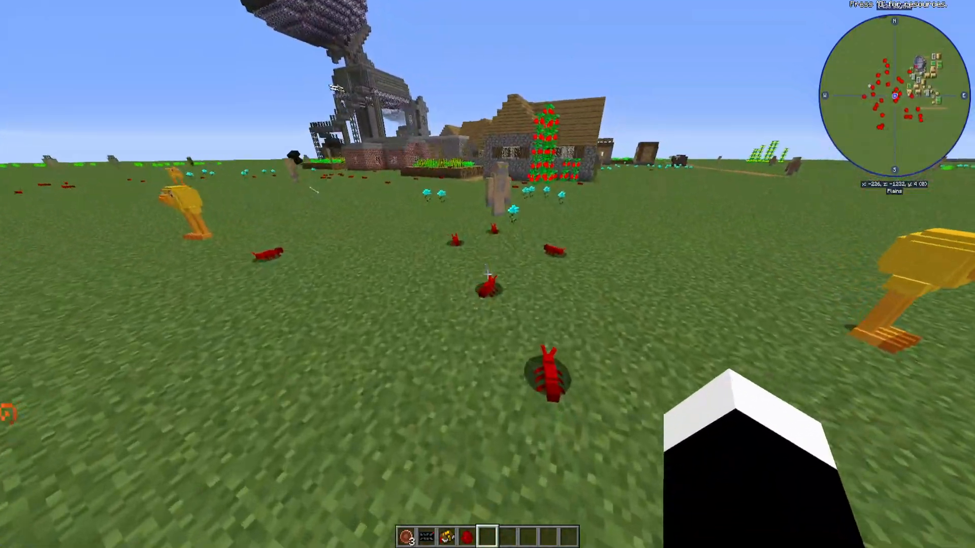
{"action": "key", "text": "w"}
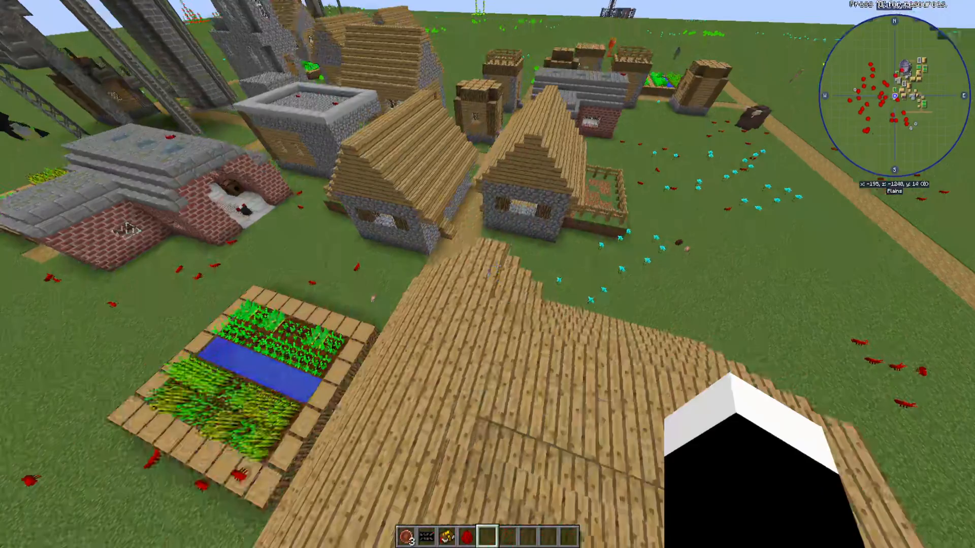
{"action": "key", "text": "w"}
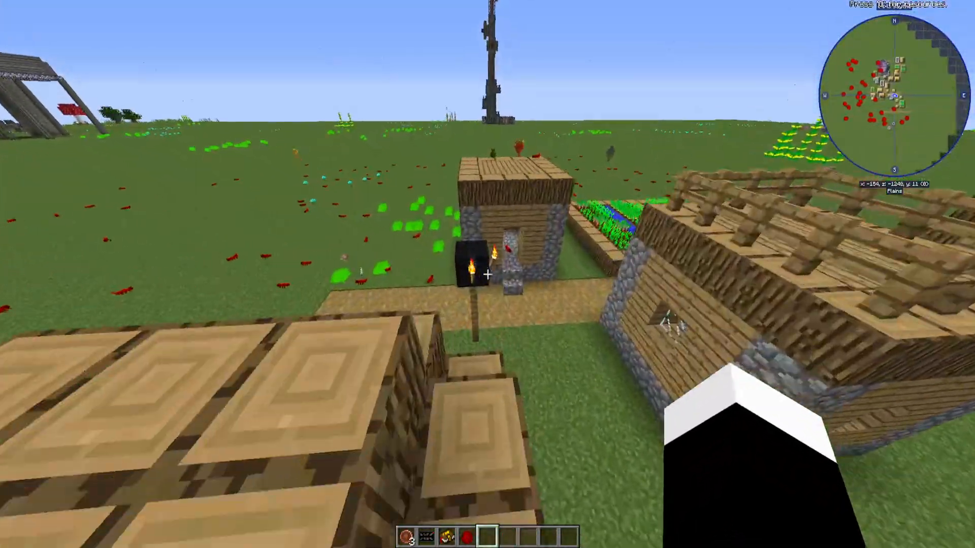
{"action": "key", "text": "e"}
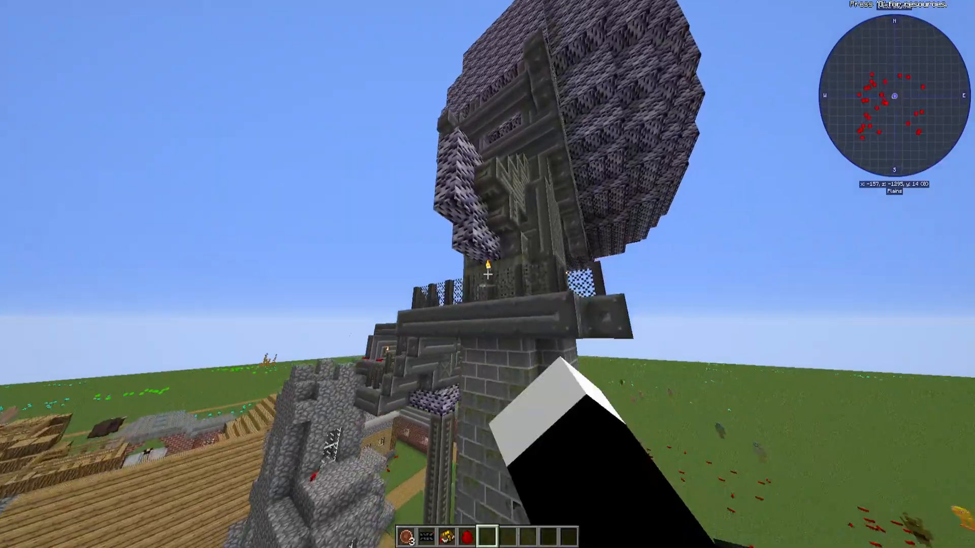
{"action": "key", "text": "w"}
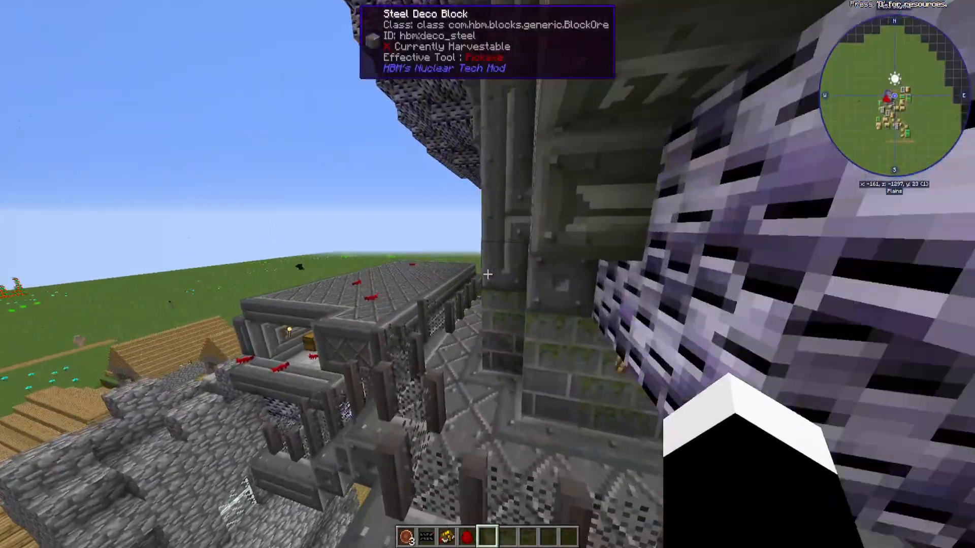
{"action": "key", "text": "space"}
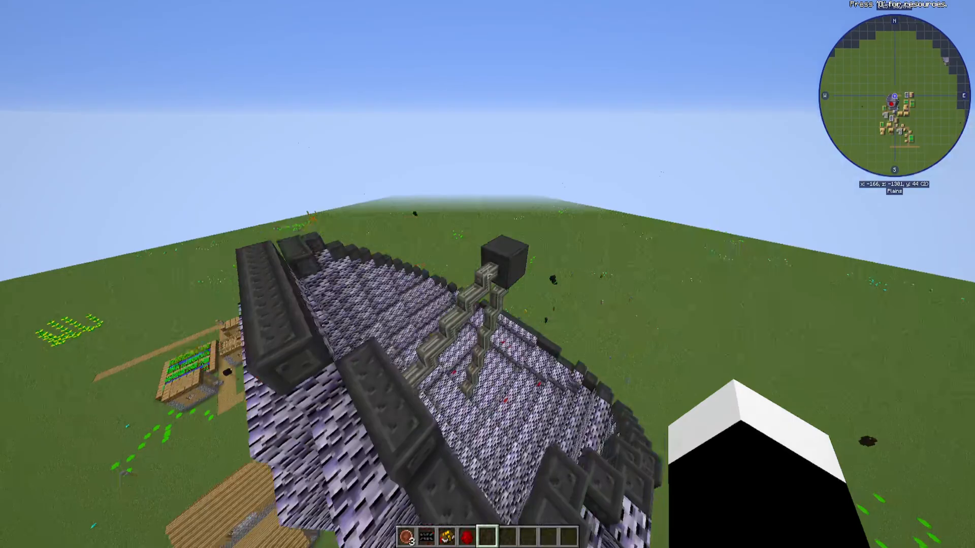
{"action": "key", "text": "shift"}
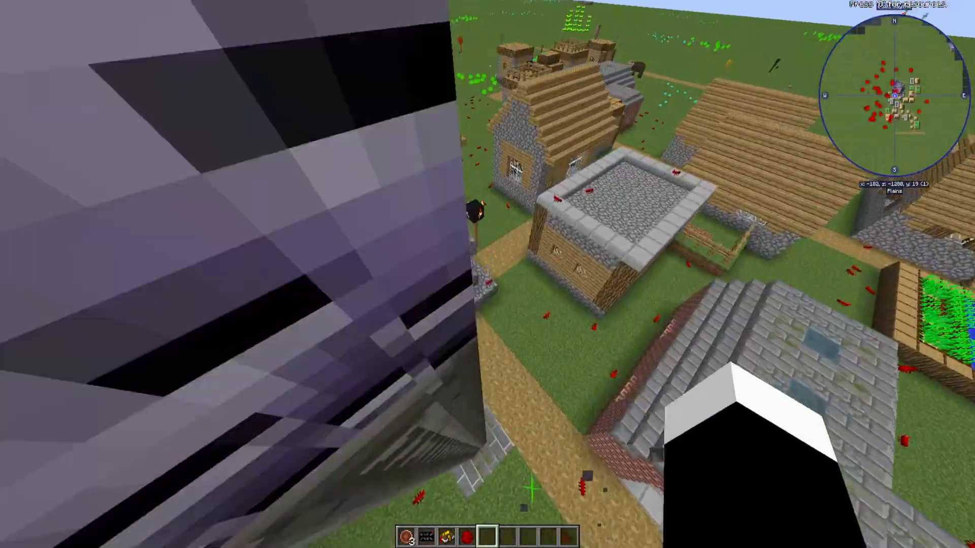
{"action": "key", "text": "w"}
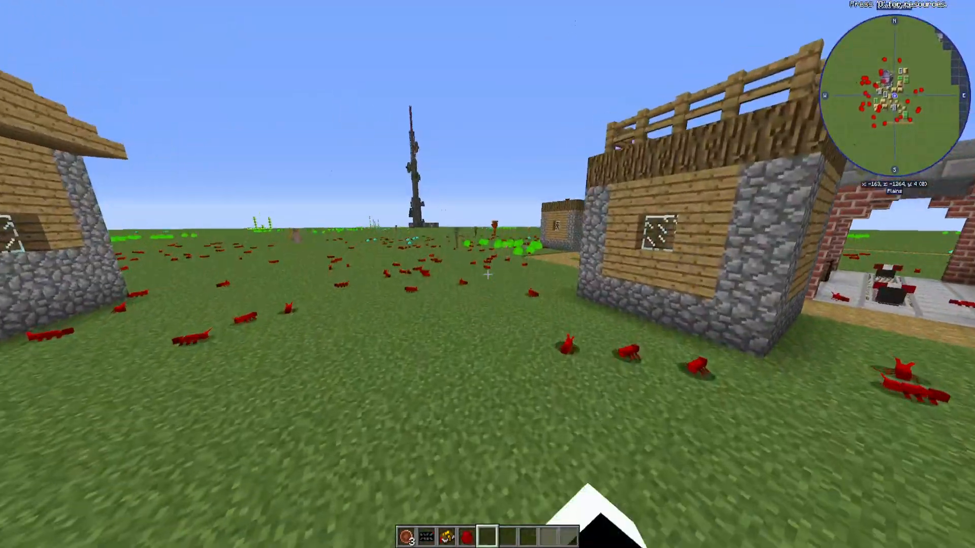
{"action": "key", "text": "w"}
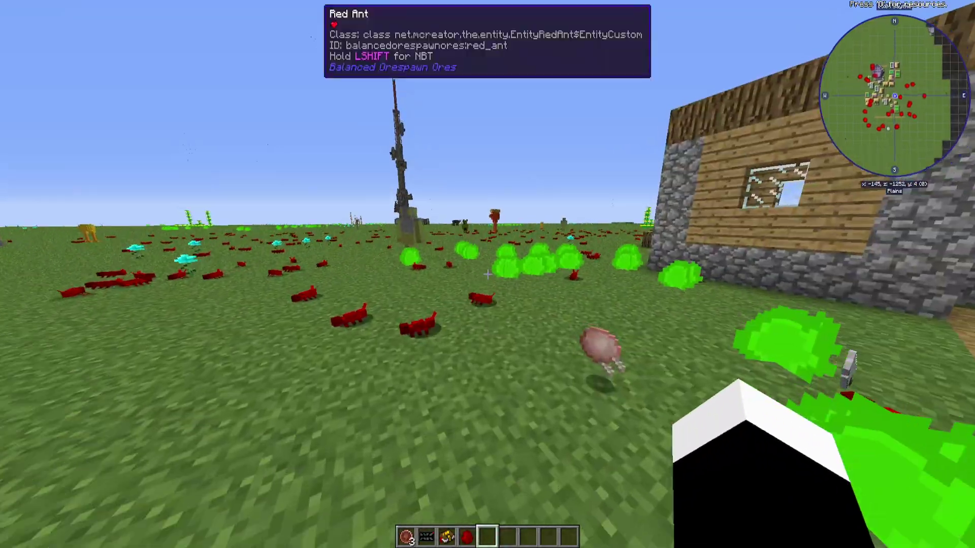
{"action": "key", "text": "w"}
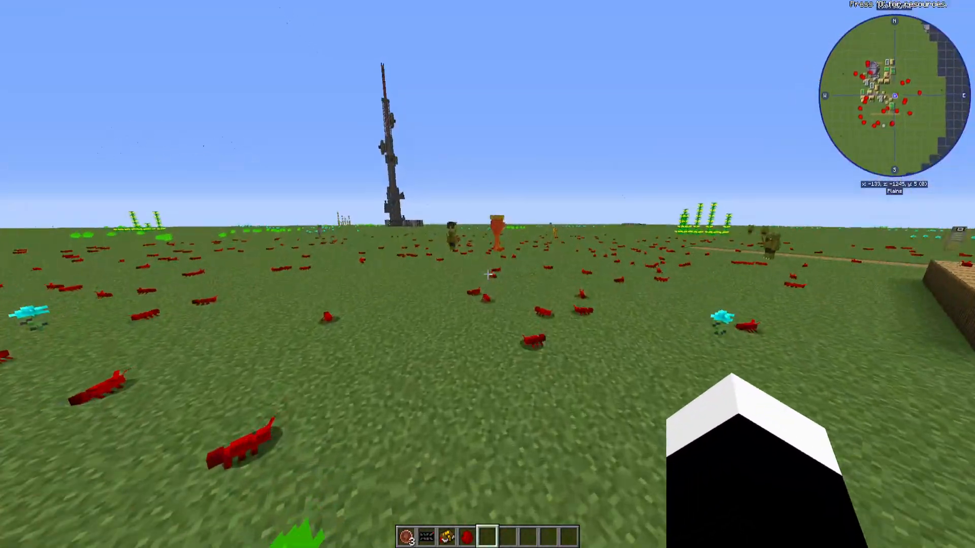
{"action": "key", "text": "w"}
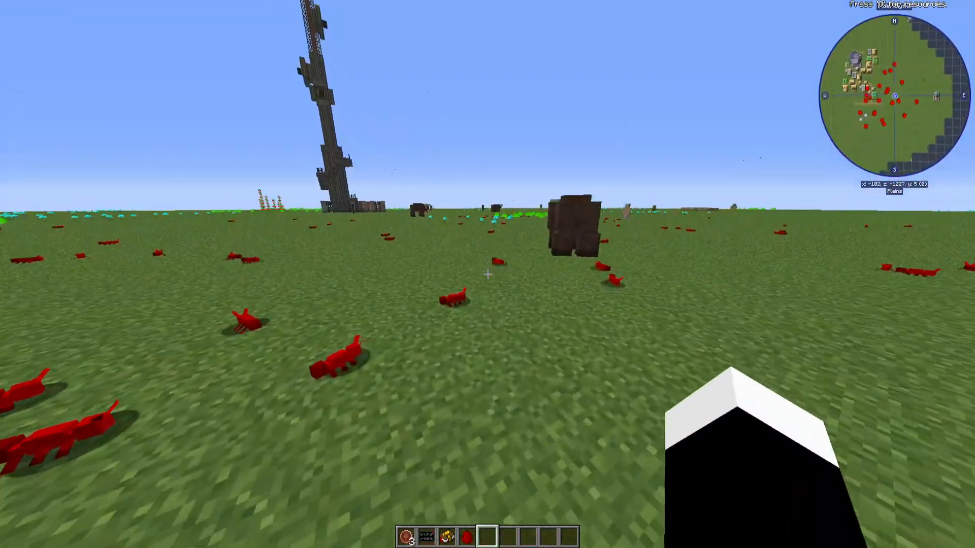